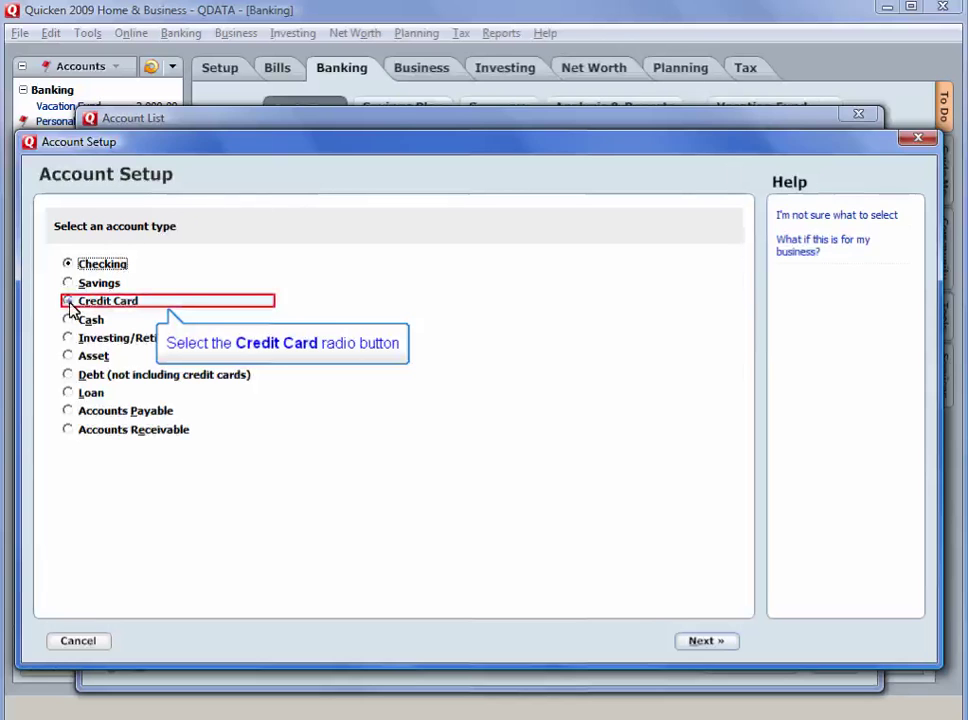
Start a new credit card account with Chase as the financial institution
click(70, 304)
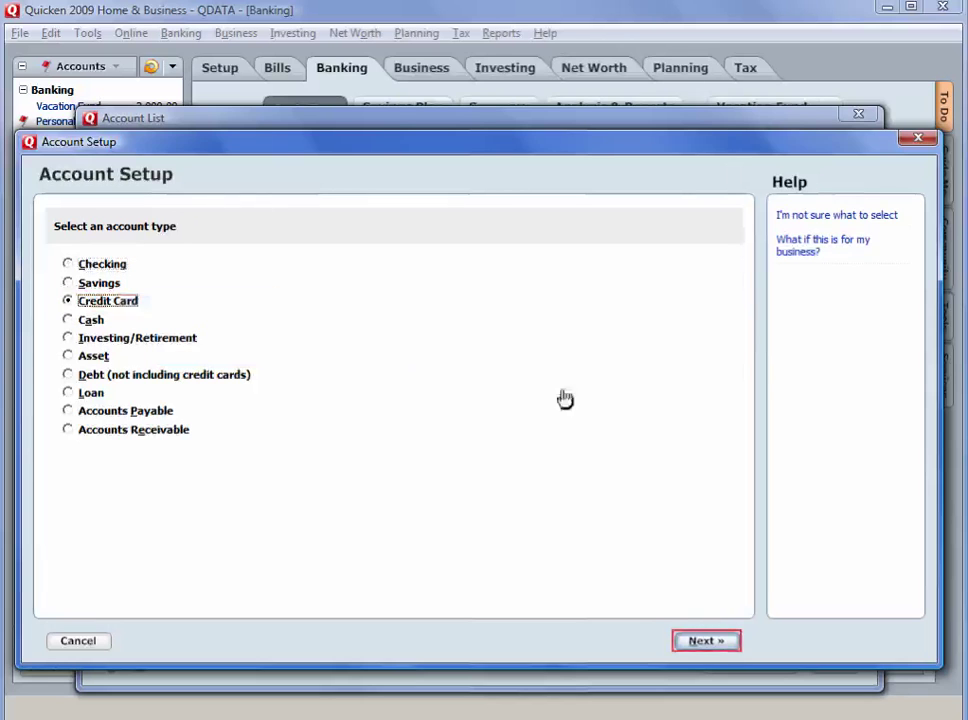
click(706, 641)
text(Cha)
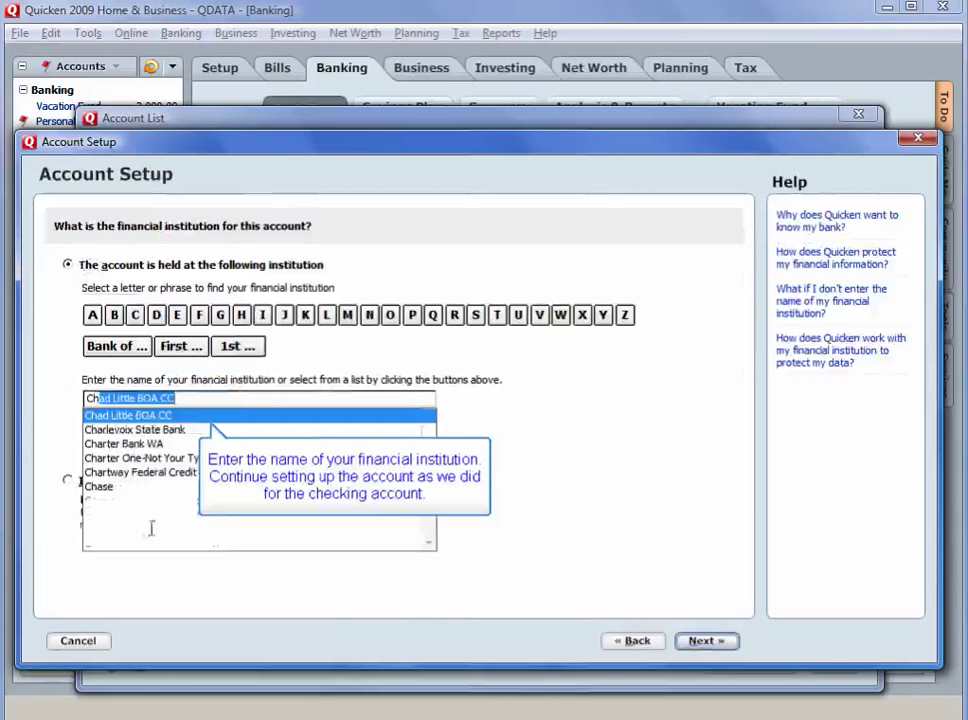
text(se)
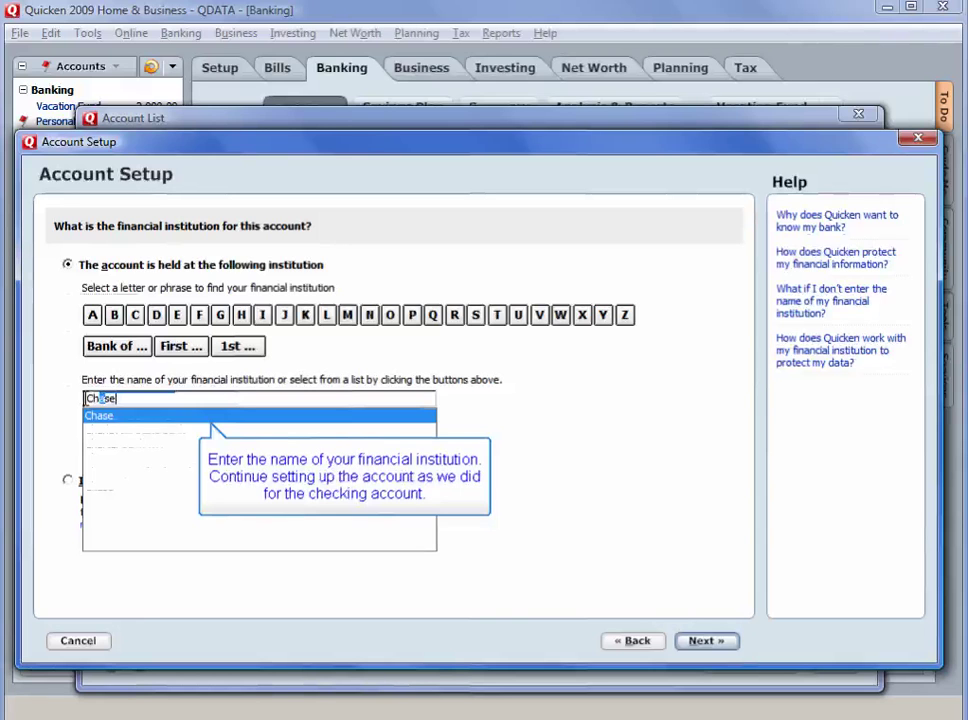
key(Return)
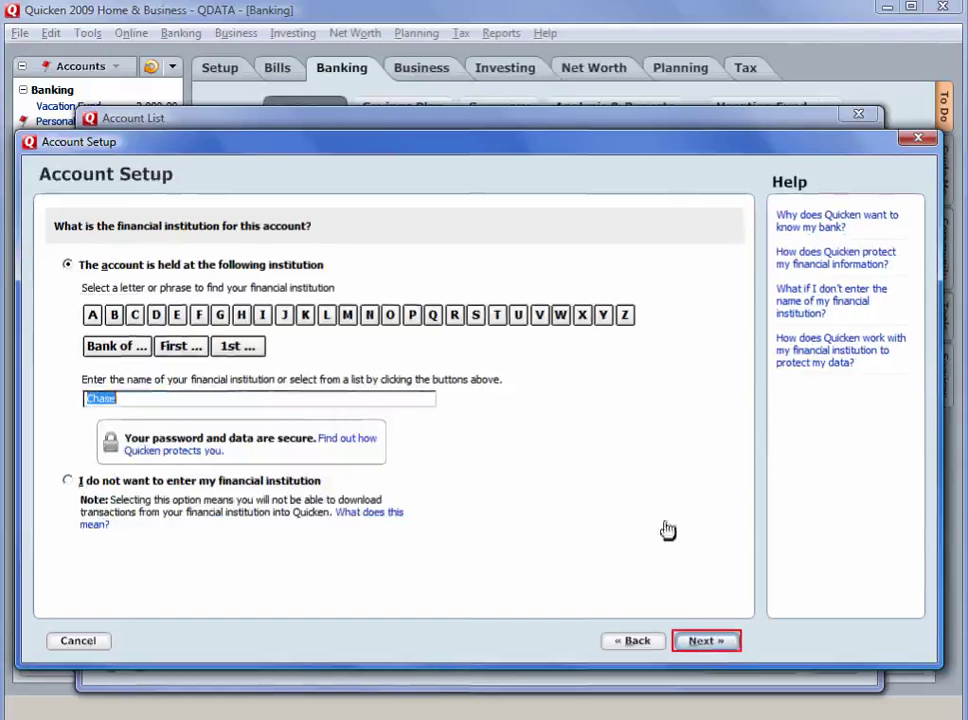
click(716, 645)
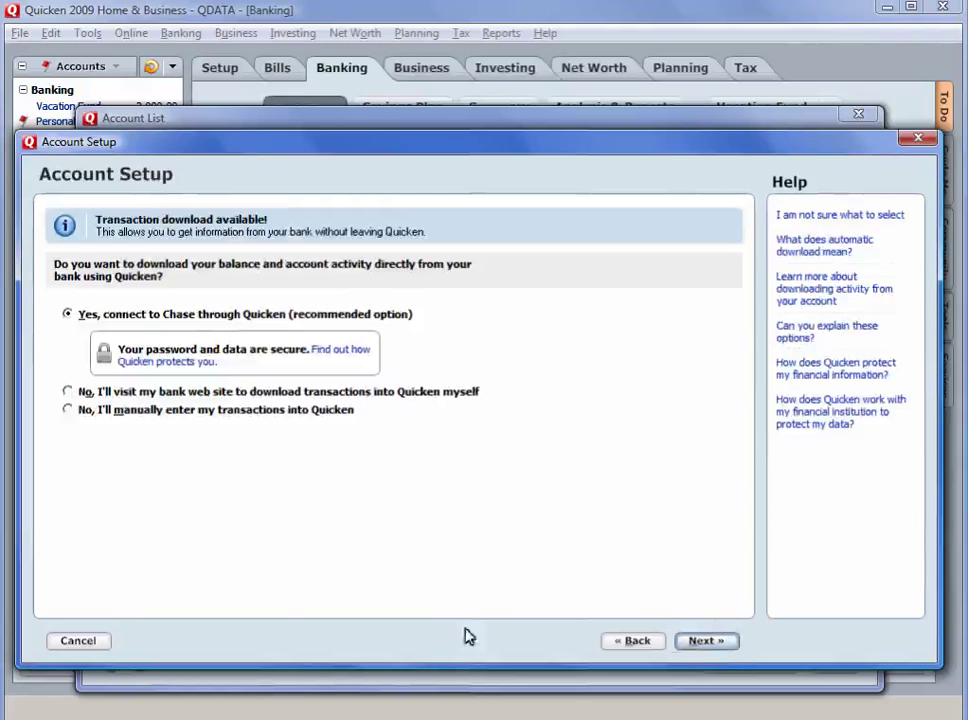
Set it up for manual entry, named Chase 7458, with a 10000 credit limit
click(70, 413)
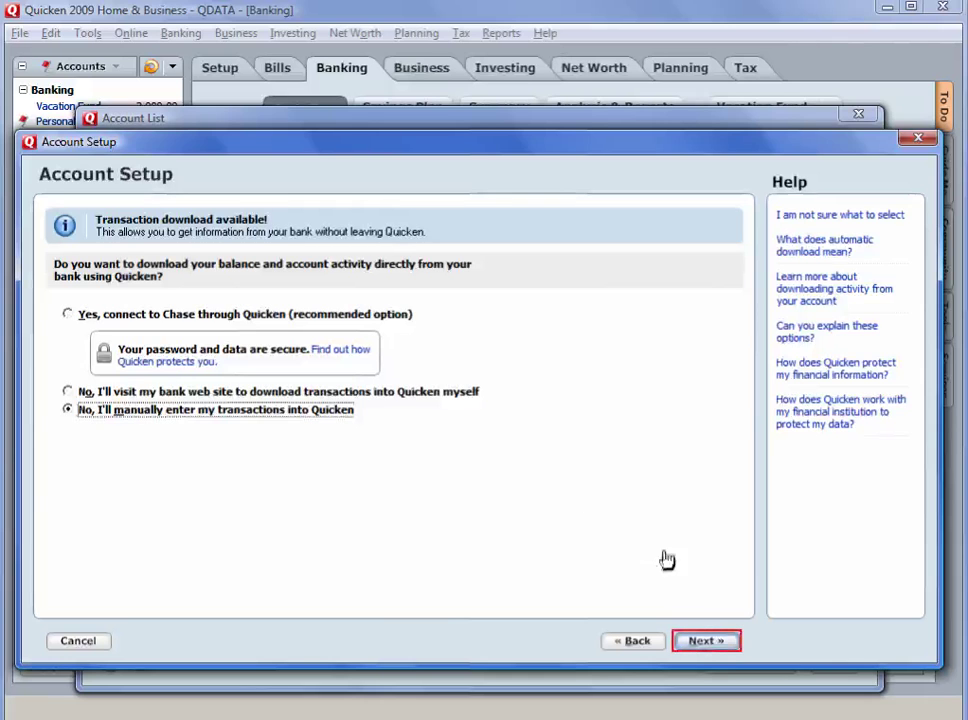
click(697, 643)
text(Chase 7458)
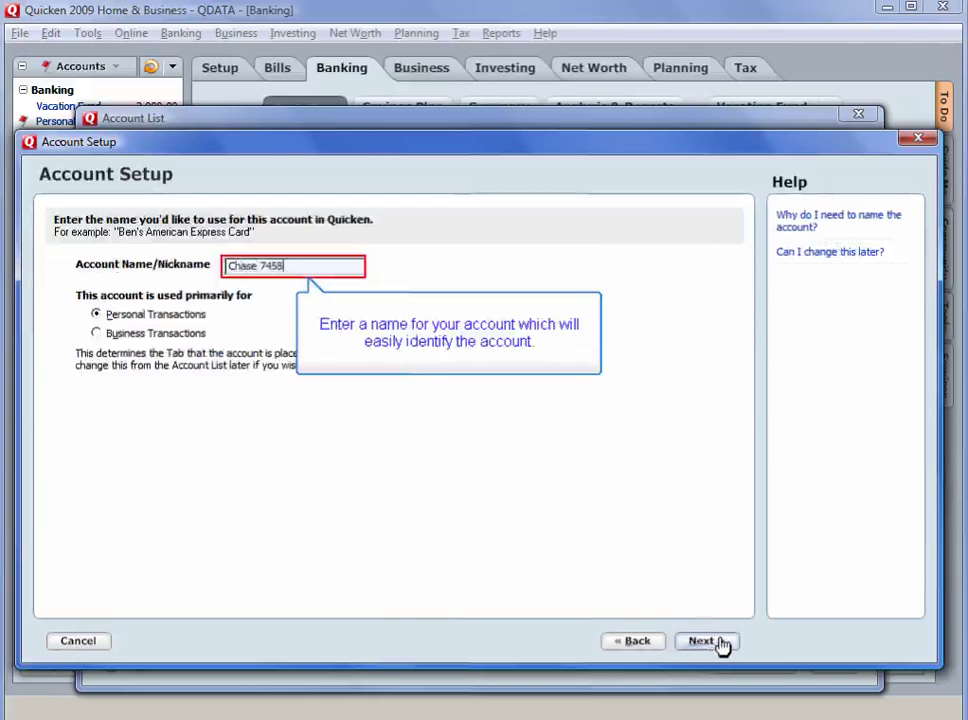
click(720, 643)
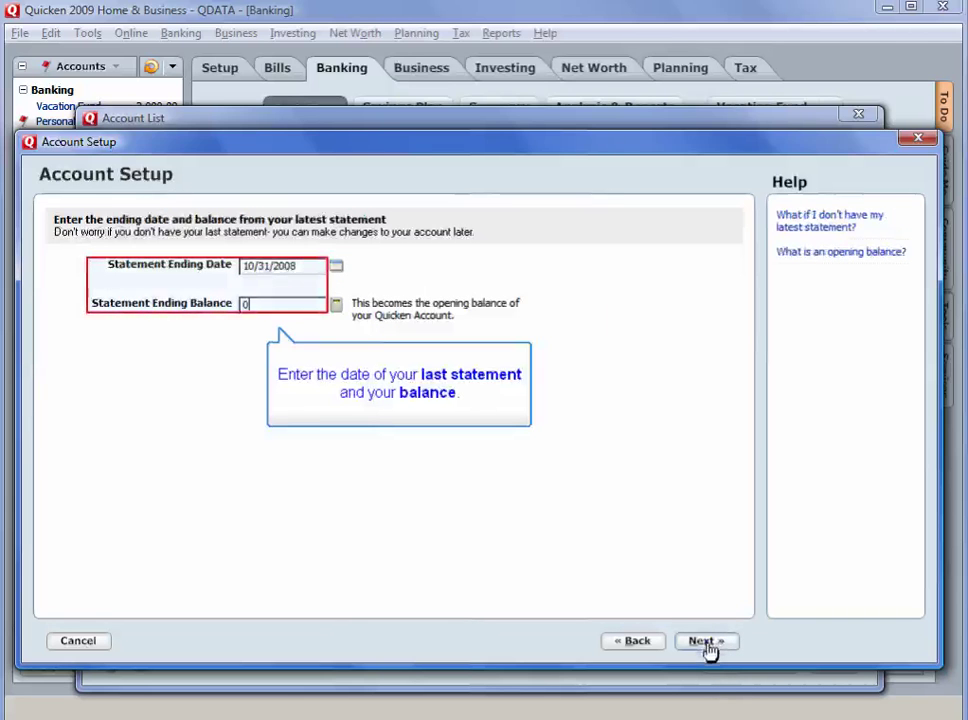
click(706, 648)
text(10000)
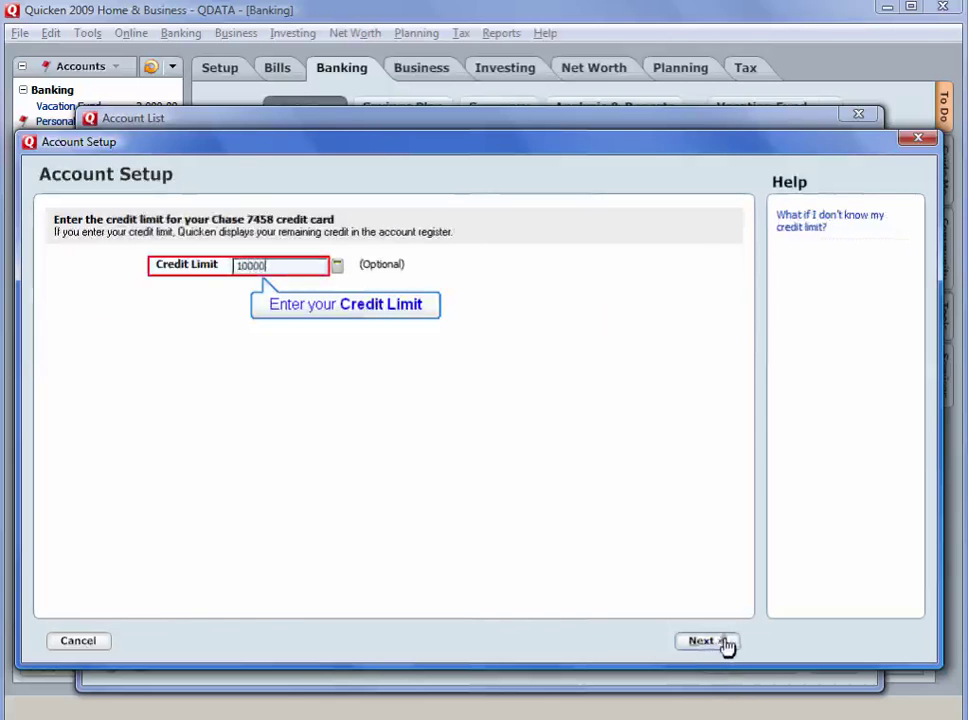
click(722, 645)
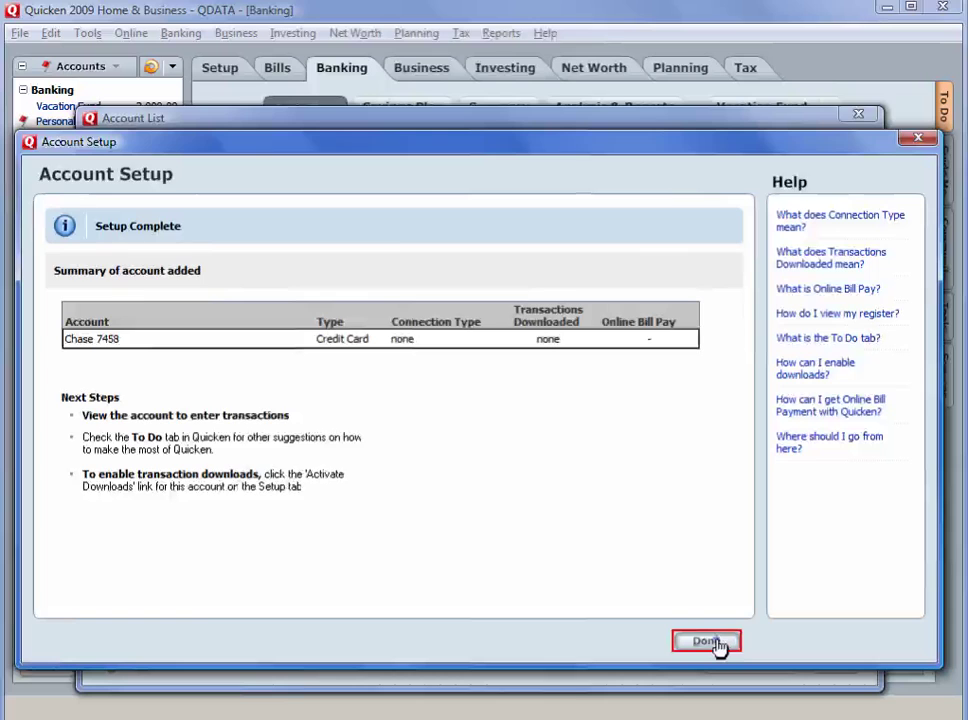
click(718, 645)
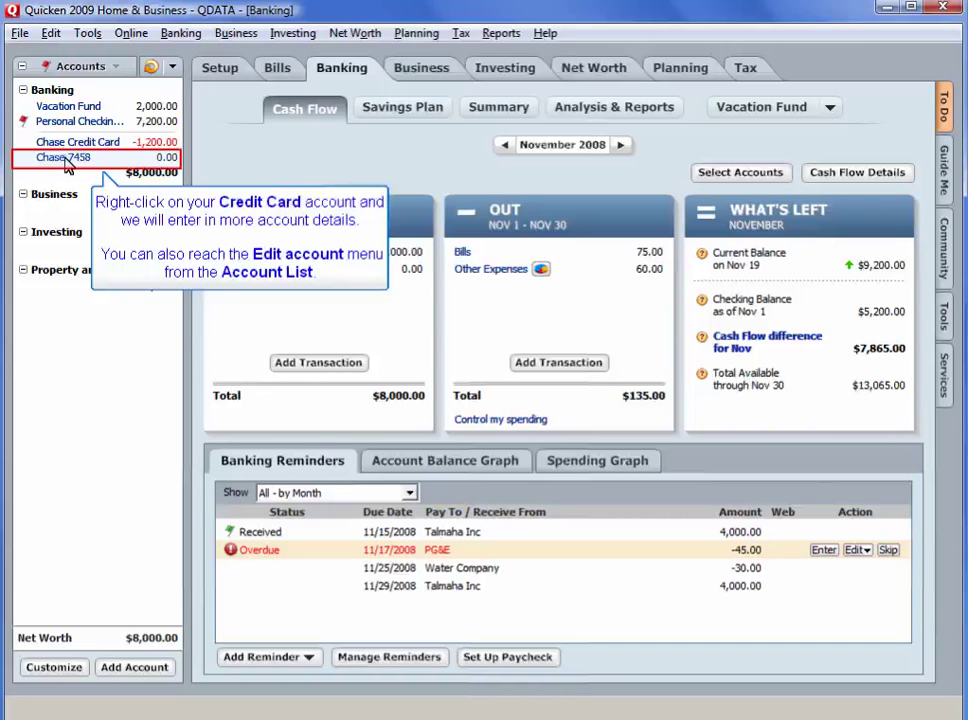
Edit the Chase 7458 account to give it an 18.99% interest rate and save
right_click(68, 166)
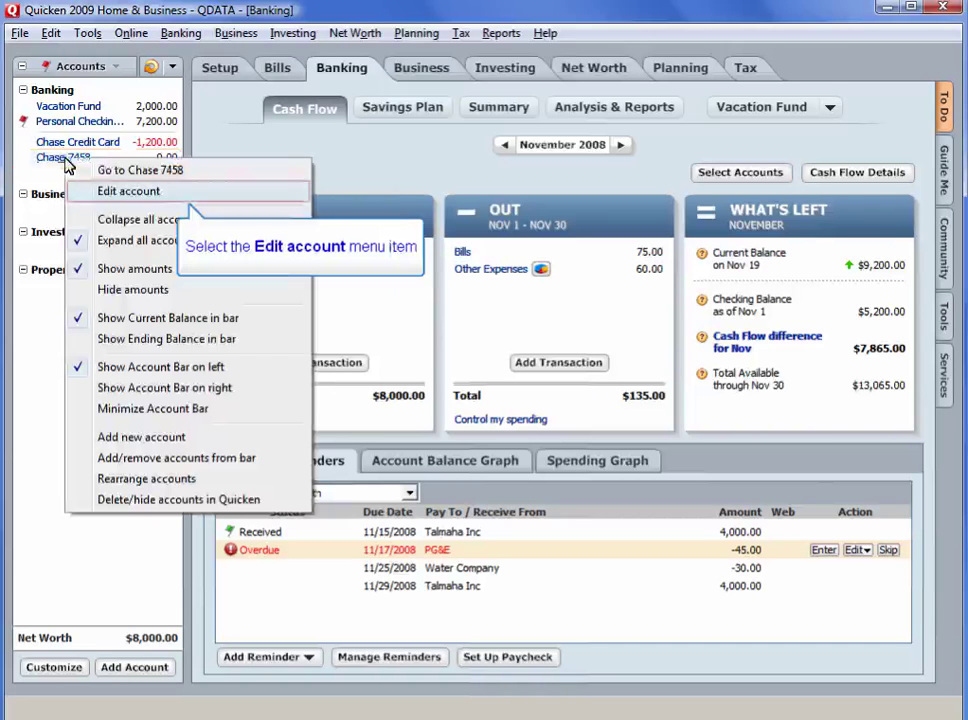
click(113, 192)
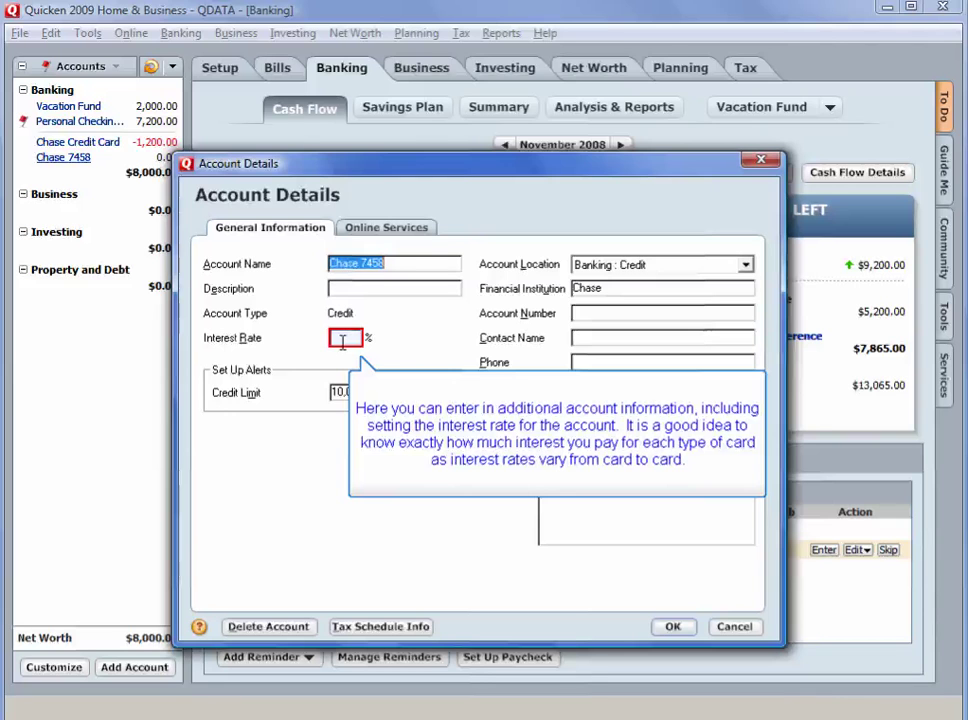
text(18.99)
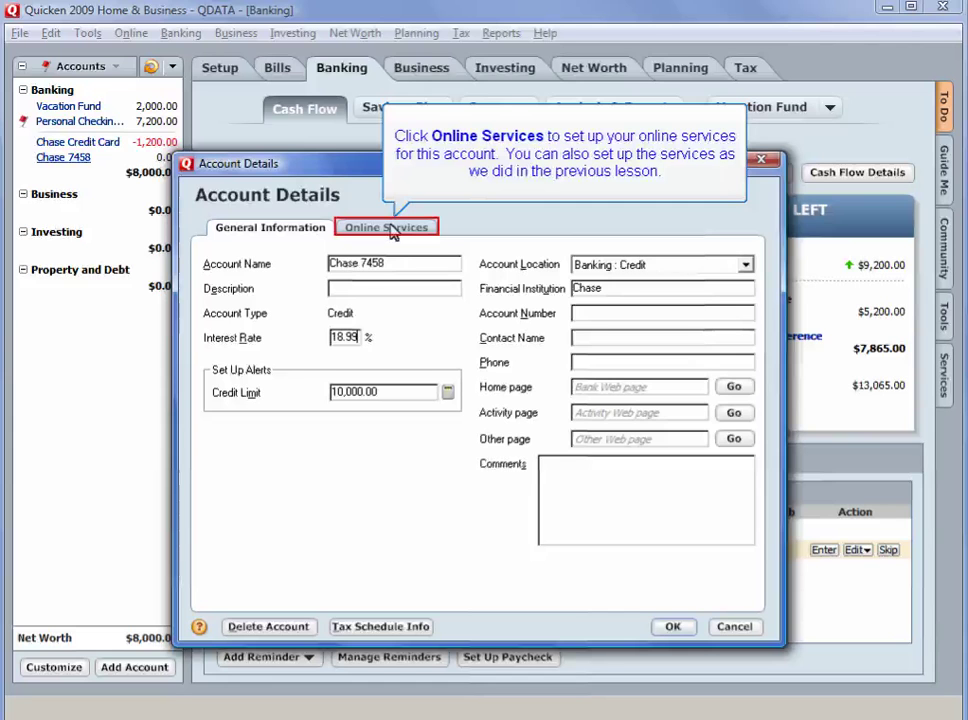
click(393, 231)
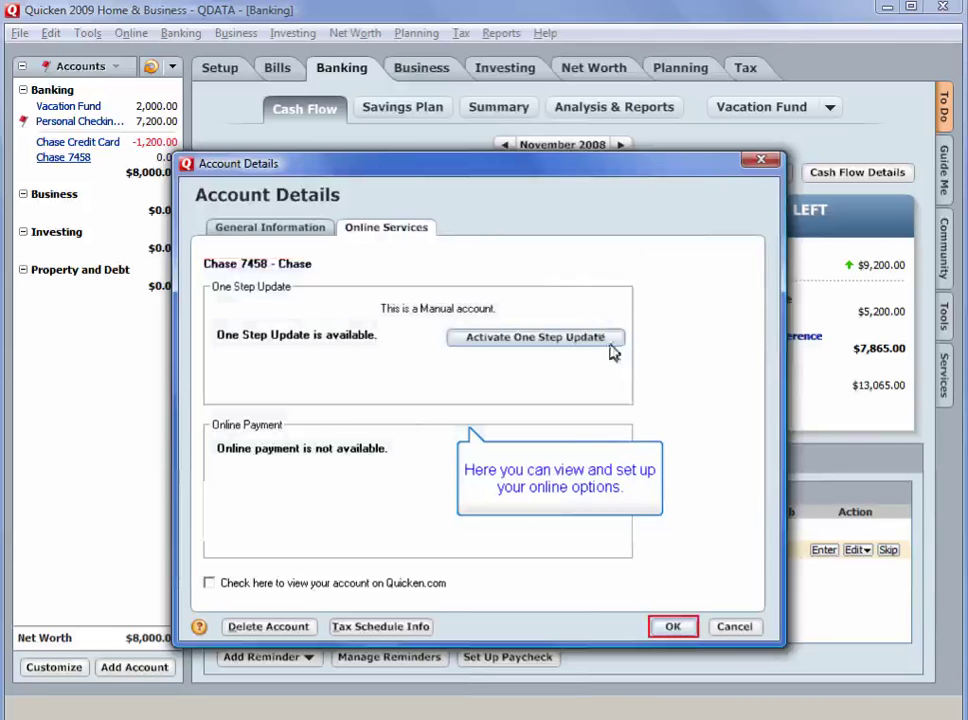
click(672, 630)
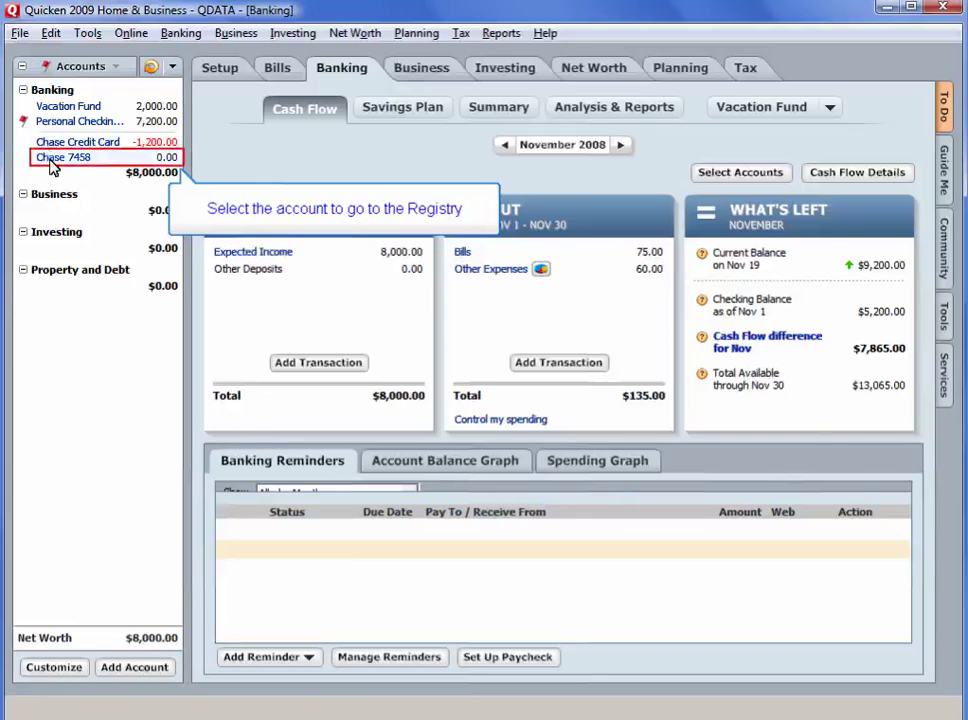
Open the Chase 7458 register from the Account Bar
click(52, 160)
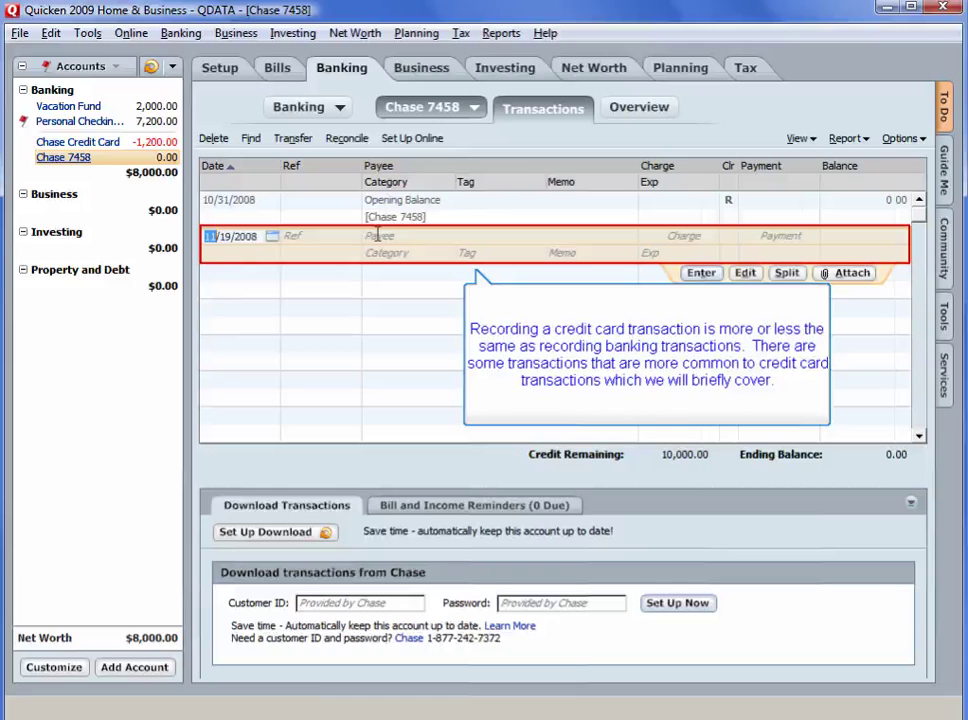
Record a 100 payment from the payee with memo 'Credit for new account', categorised as Other Inc
click(378, 235)
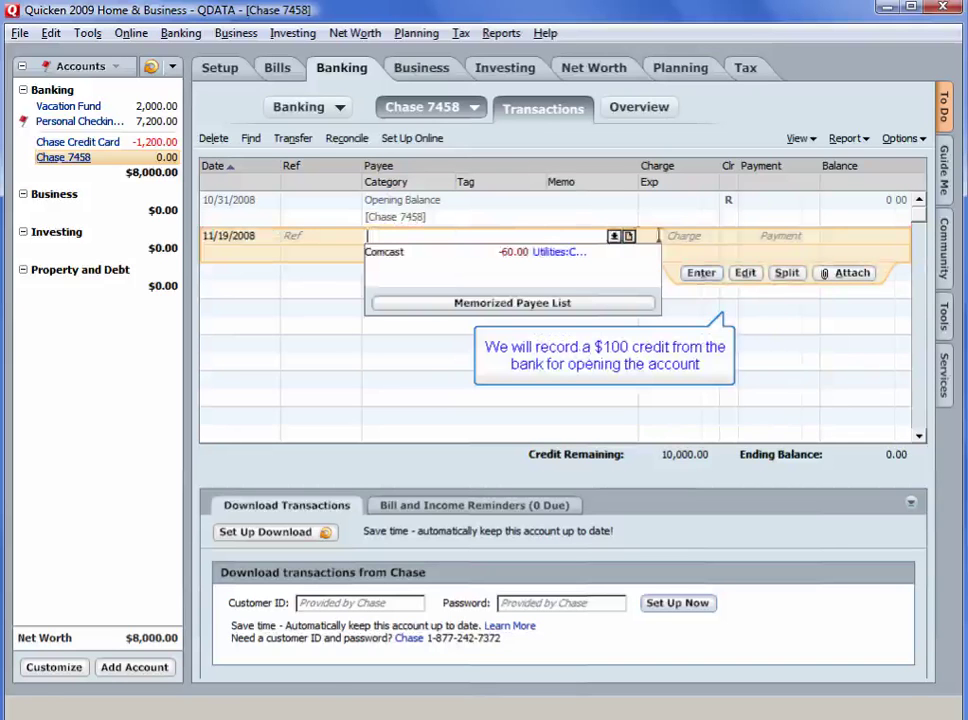
text(Mike)
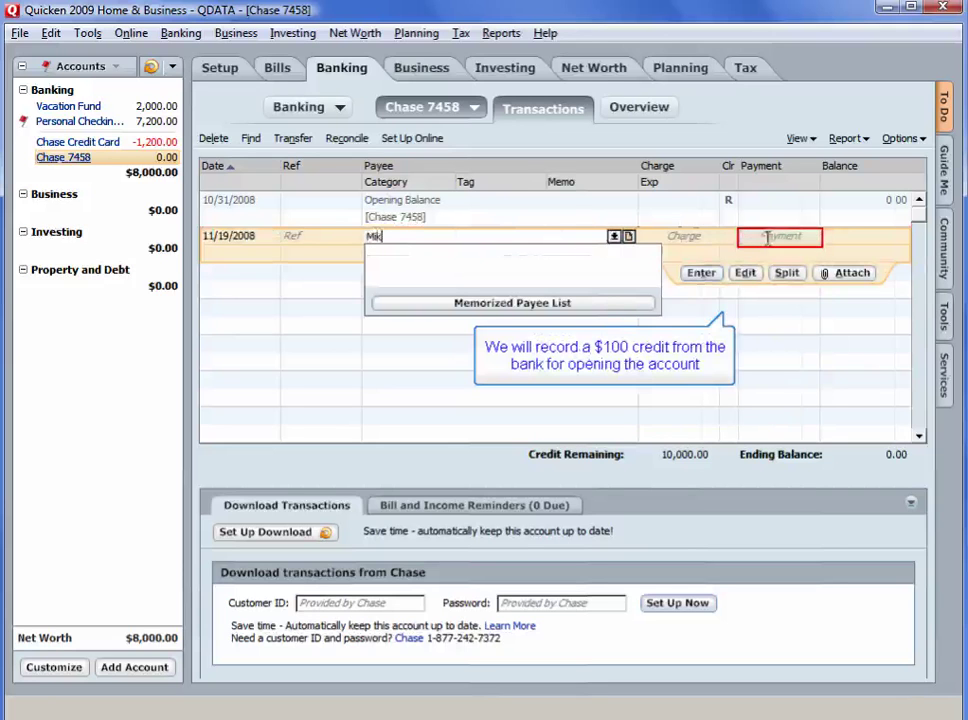
click(776, 236)
text(100)
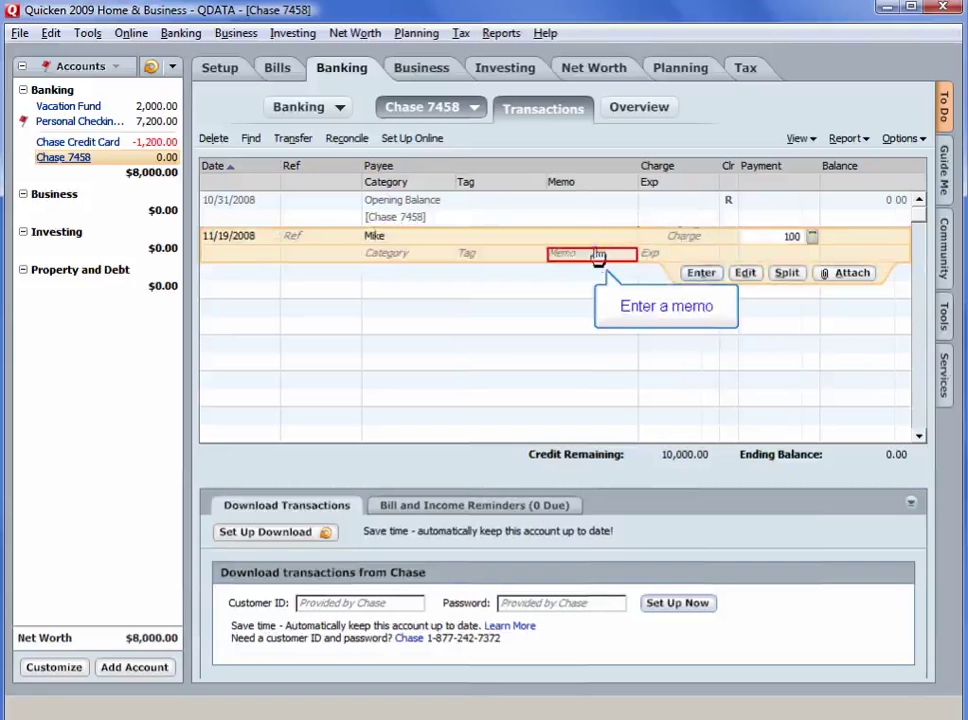
click(594, 254)
text(Credit for new ac)
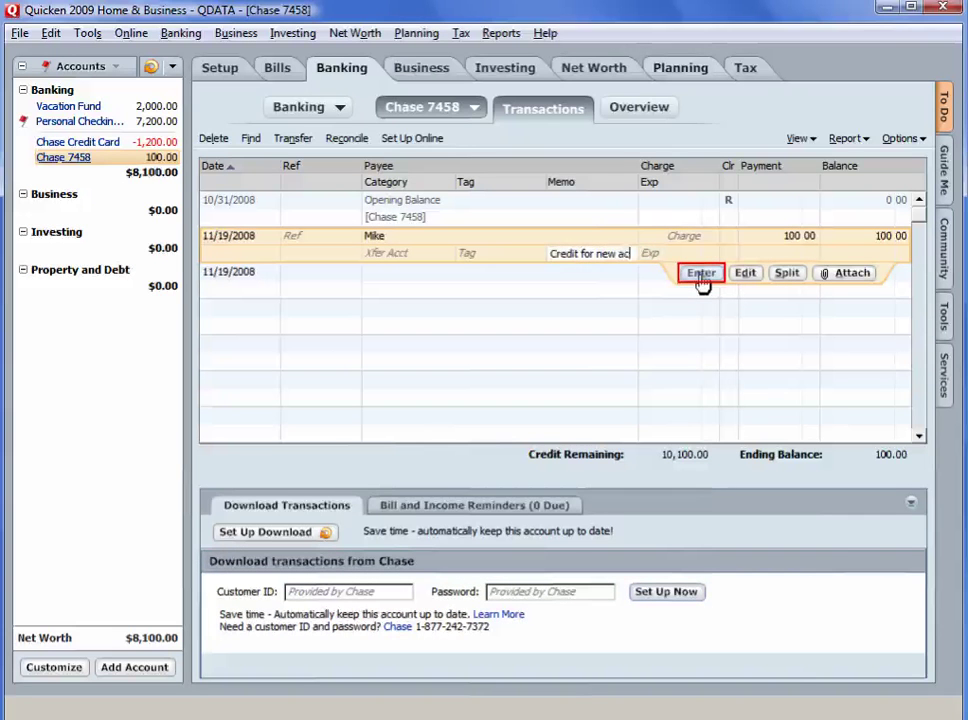
text(count)
click(701, 276)
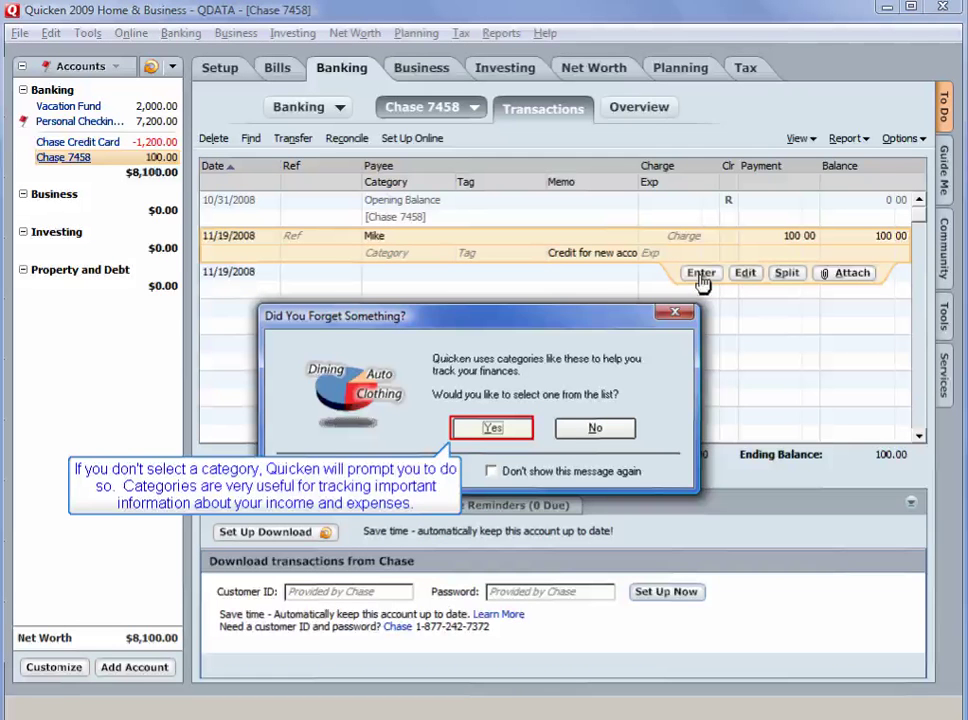
click(492, 428)
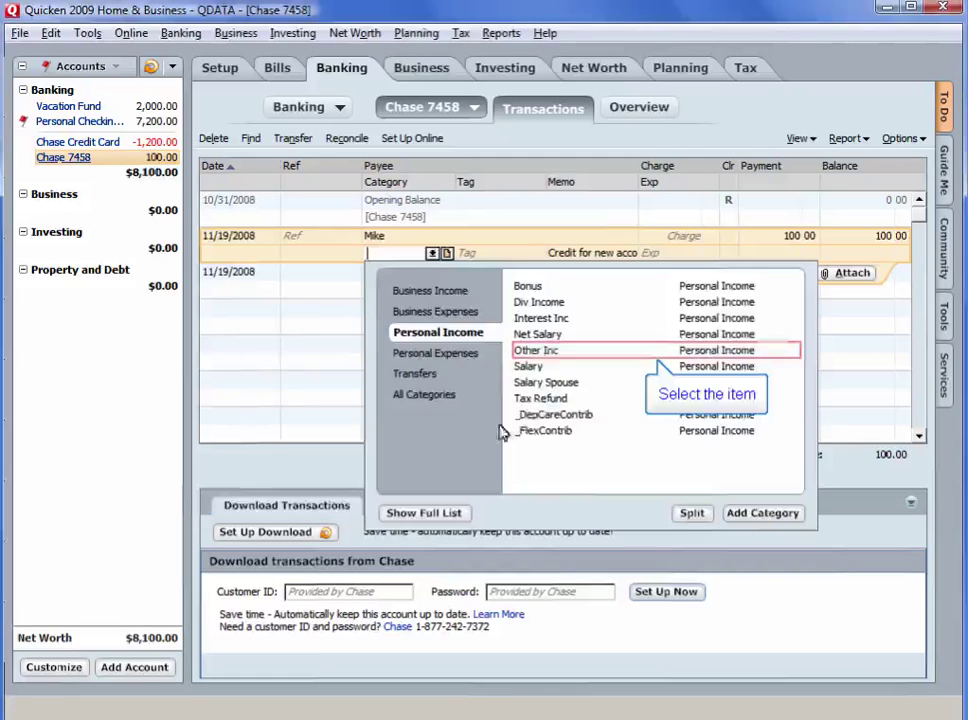
click(539, 352)
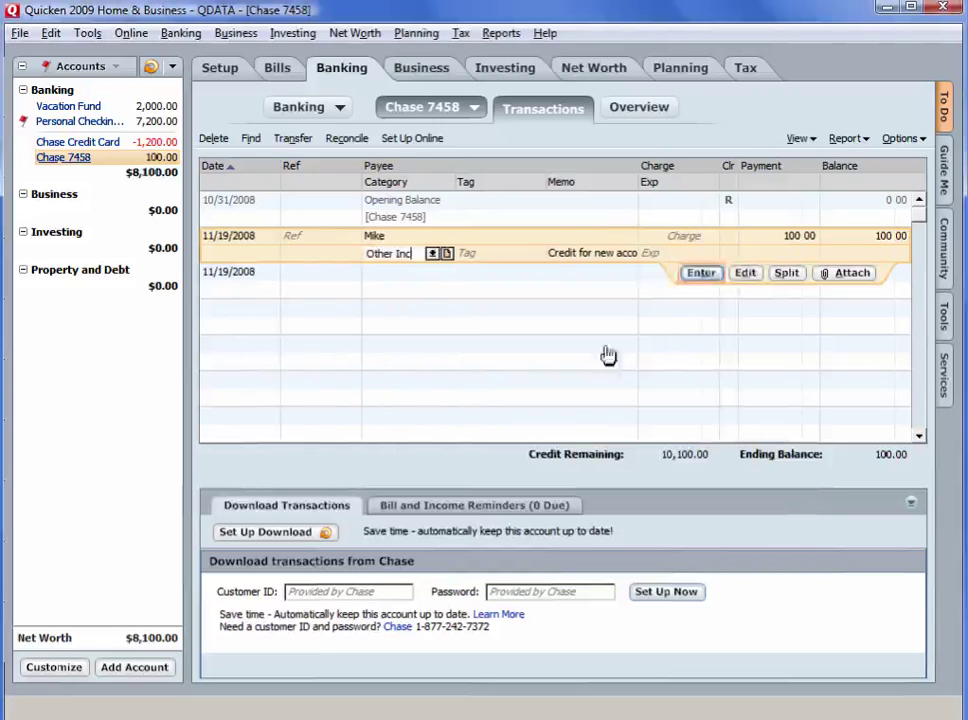
click(697, 277)
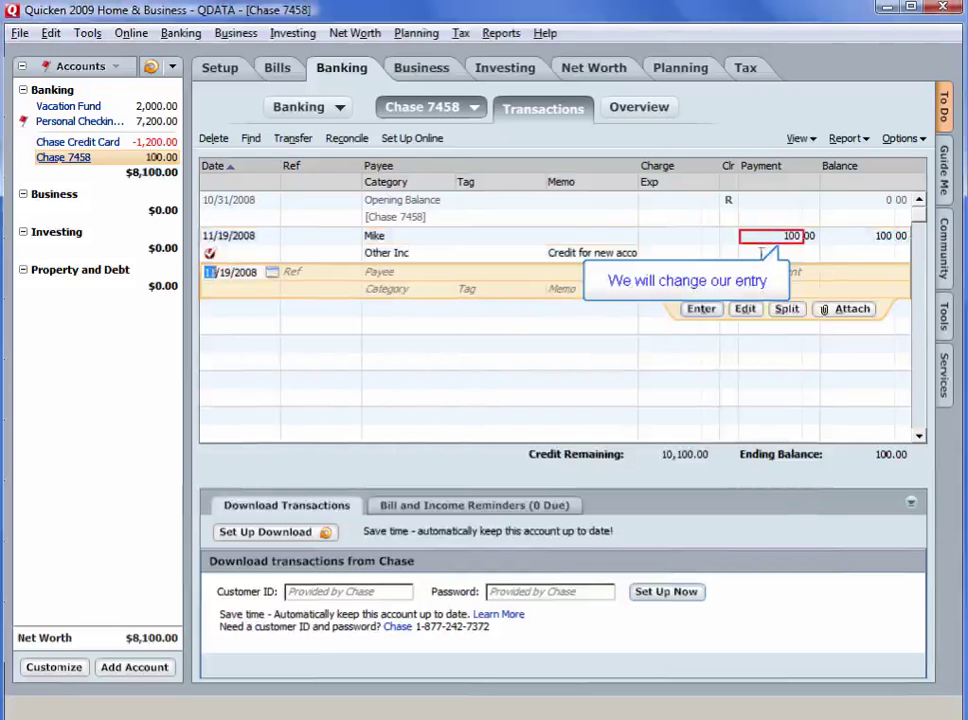
click(766, 237)
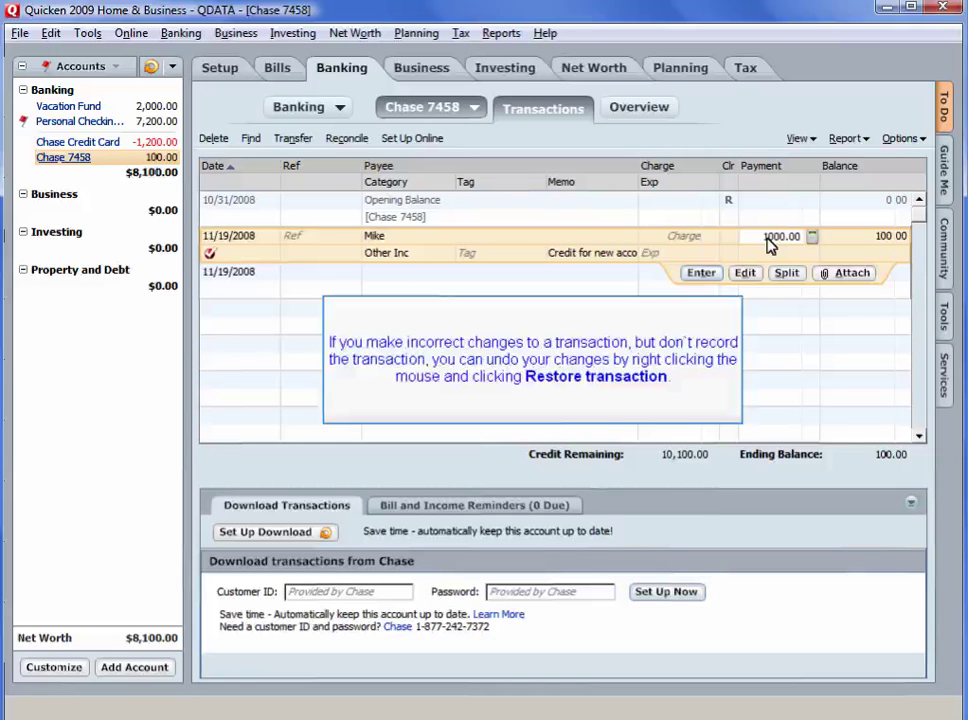
right_click(688, 262)
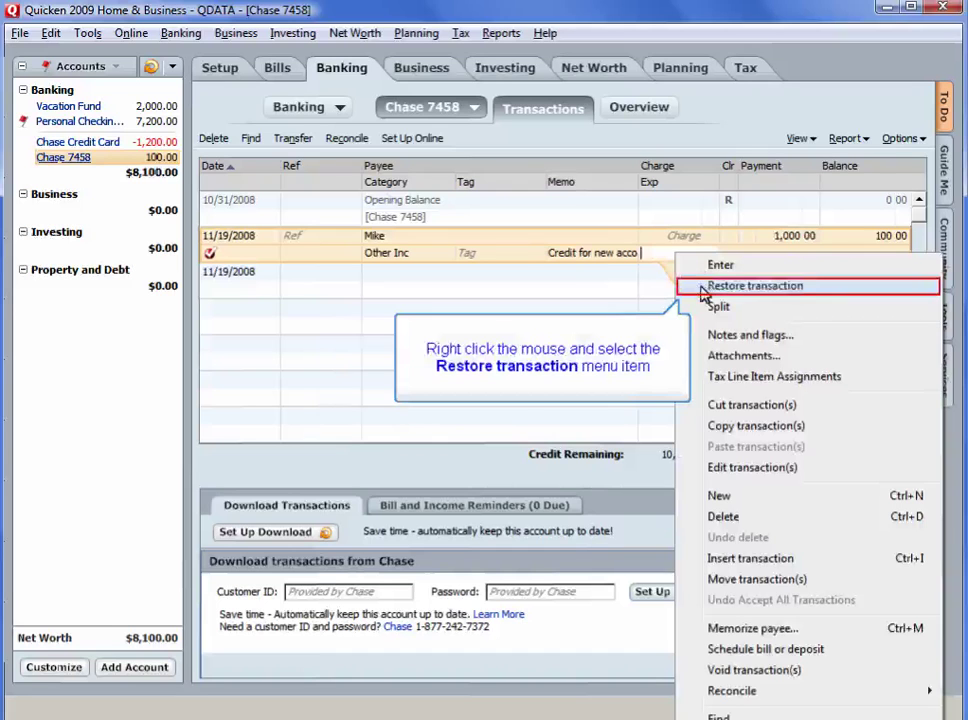
click(703, 287)
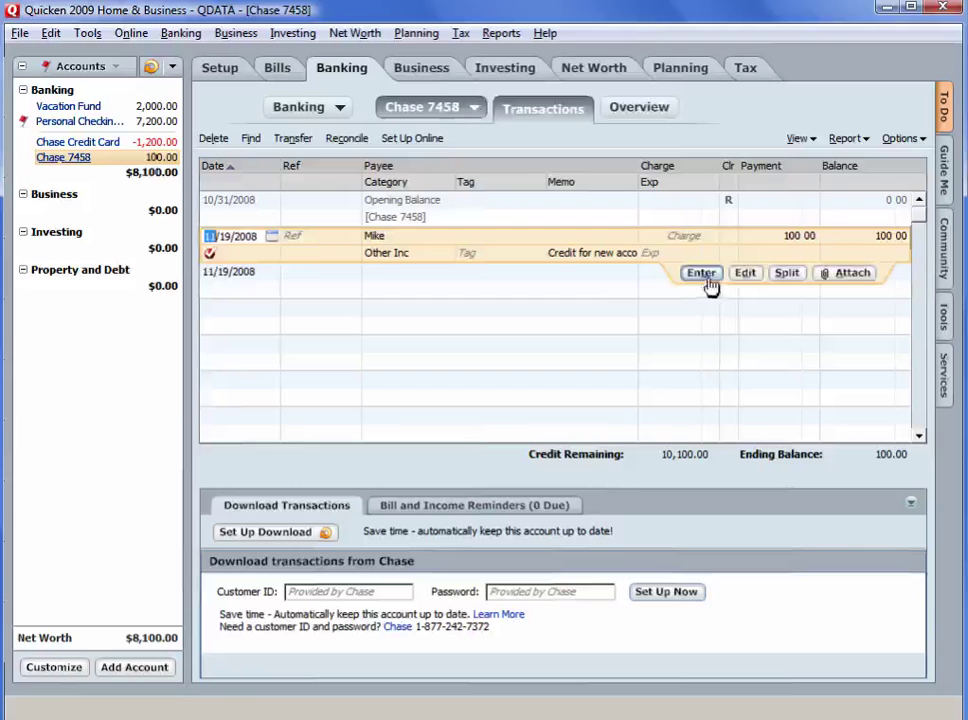
click(703, 285)
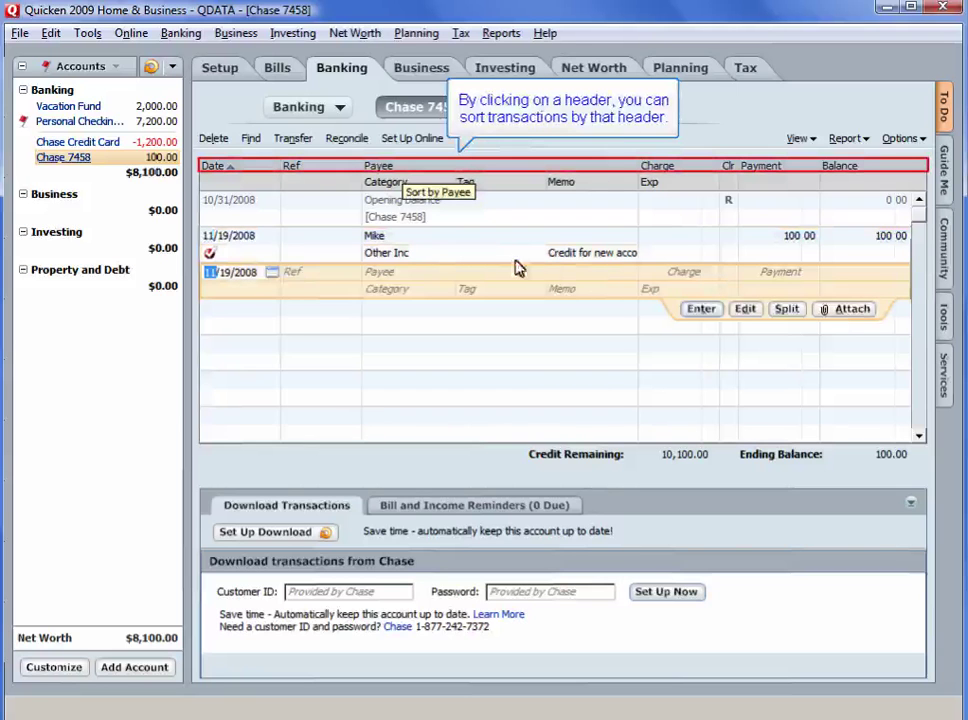
click(410, 188)
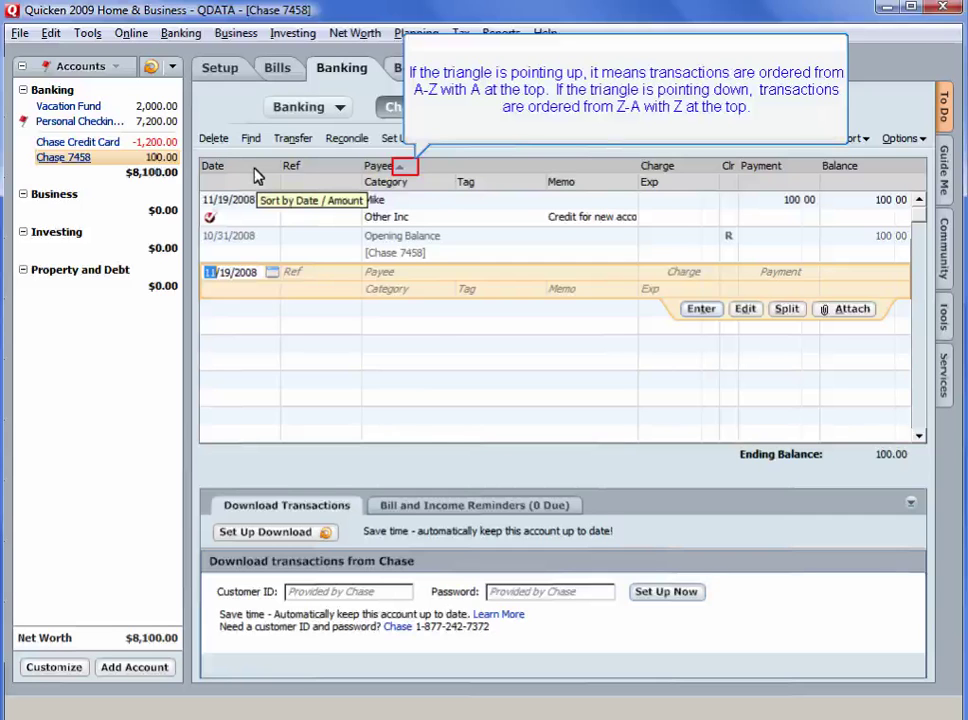
click(255, 175)
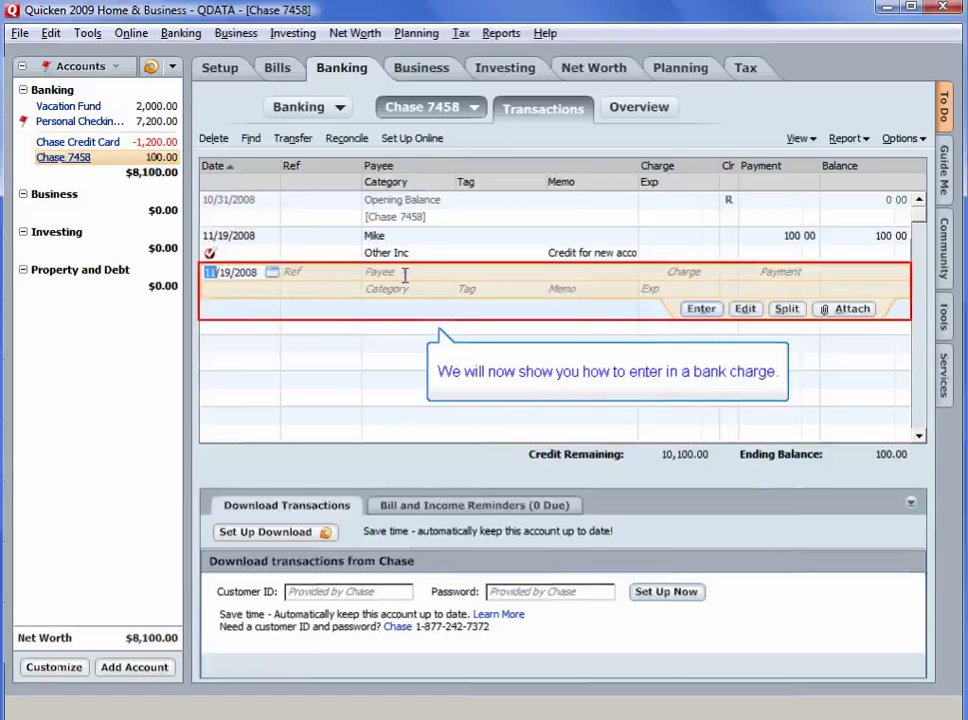
Enter the memo 'Late fee' on the 30.00 Chase bank charge
text(Late fe)
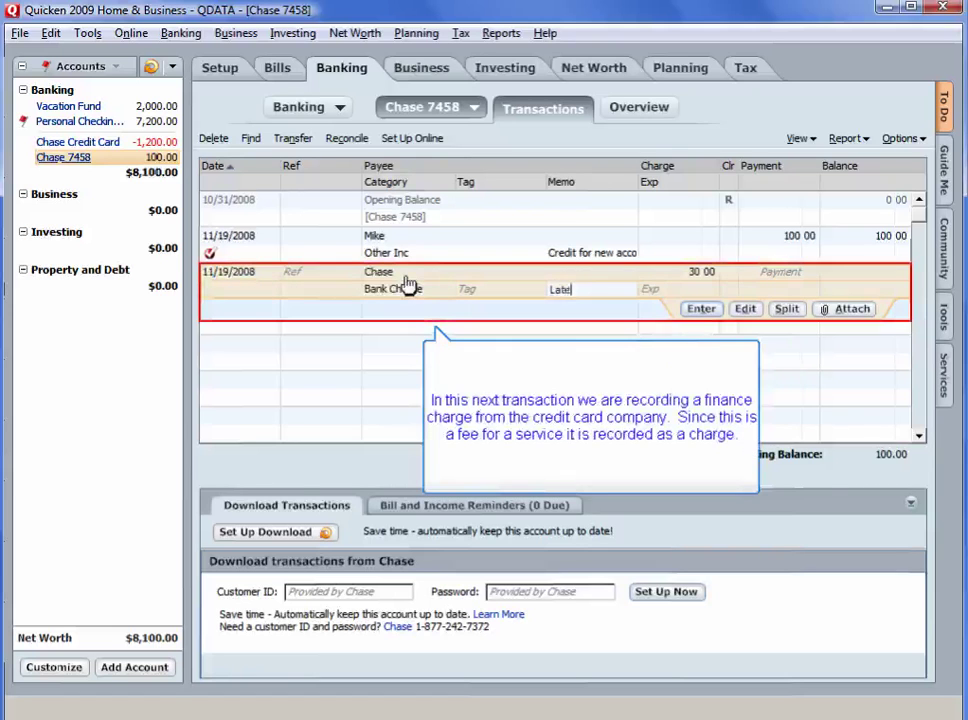
text(e)
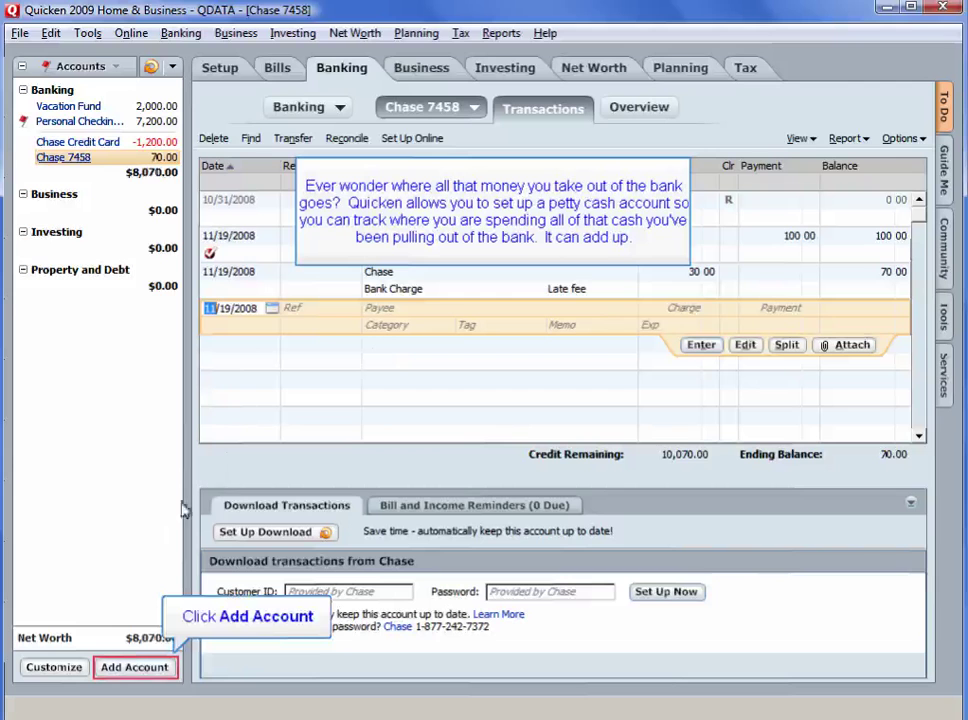
Create a cash account named Cash Account with a 170 starting balance
click(140, 667)
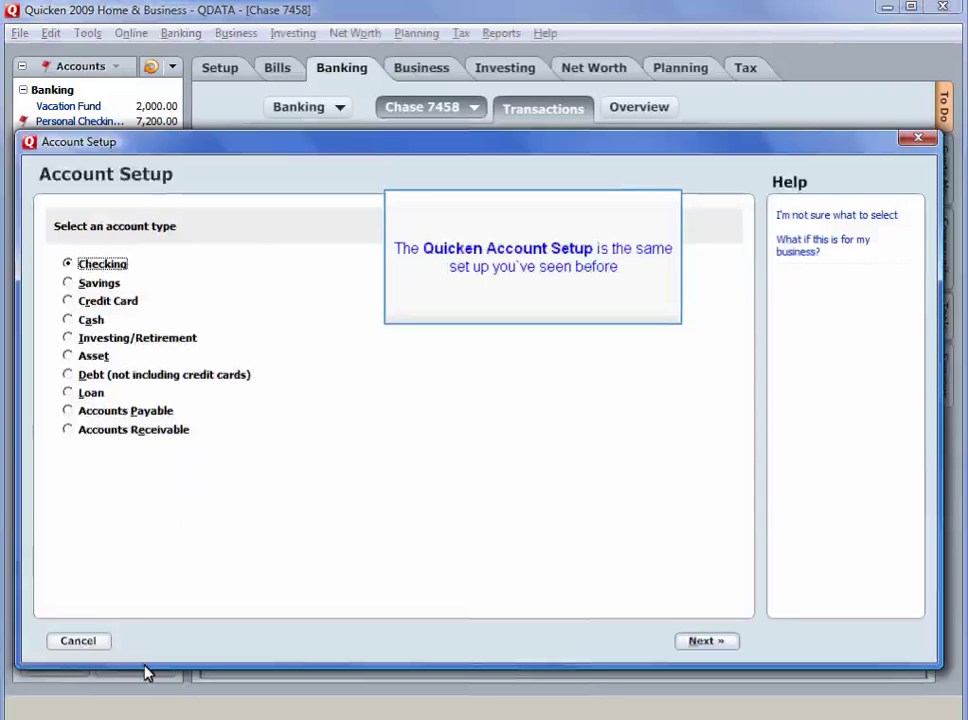
click(68, 323)
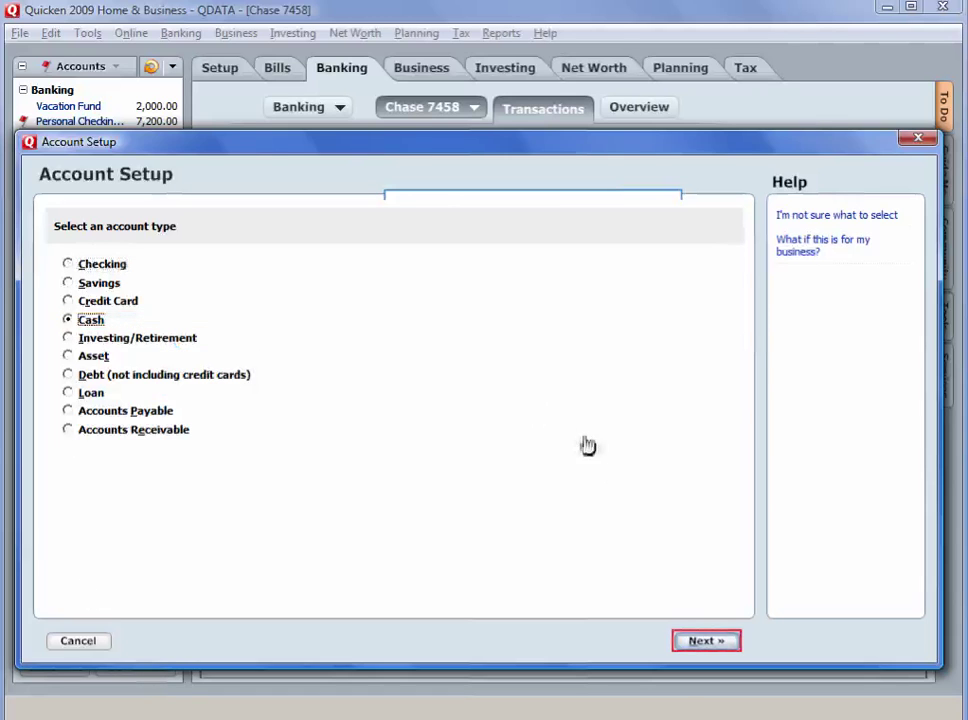
click(686, 648)
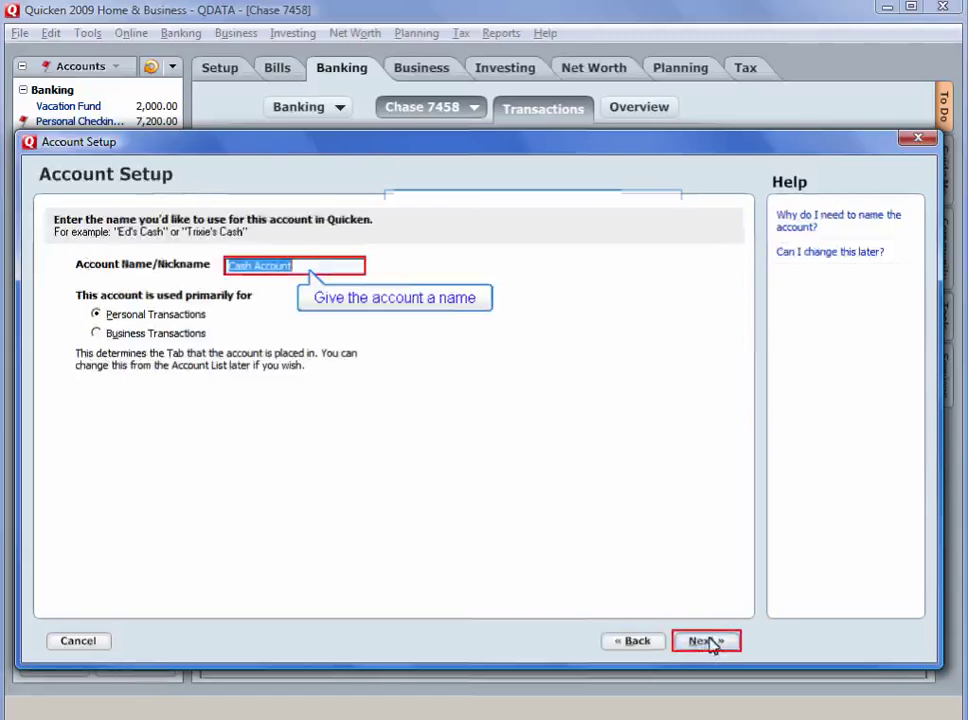
click(708, 642)
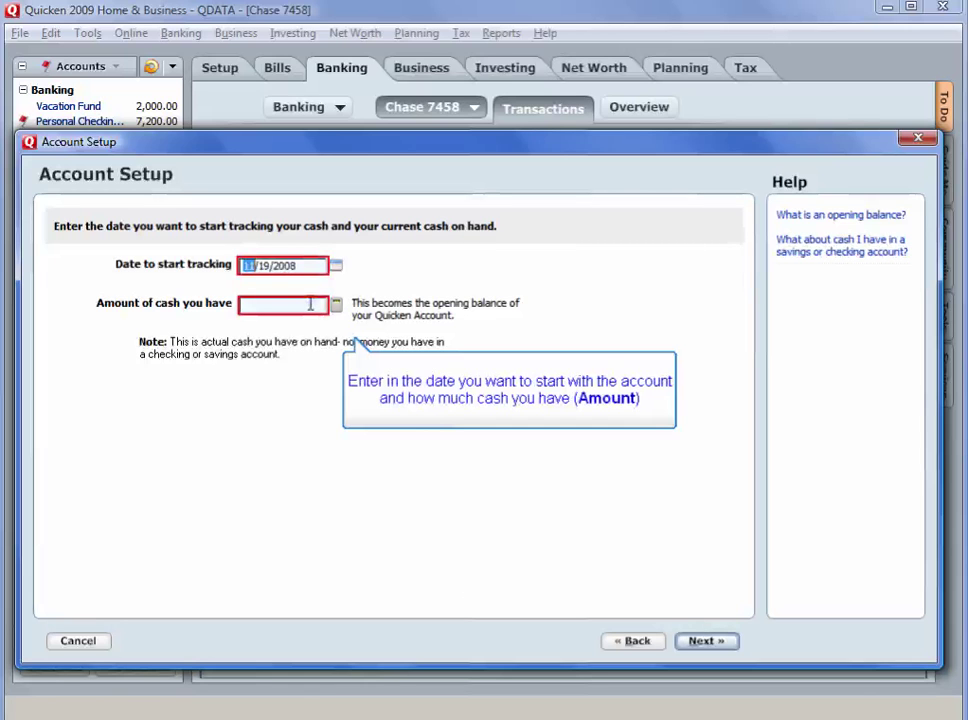
click(314, 304)
text(170)
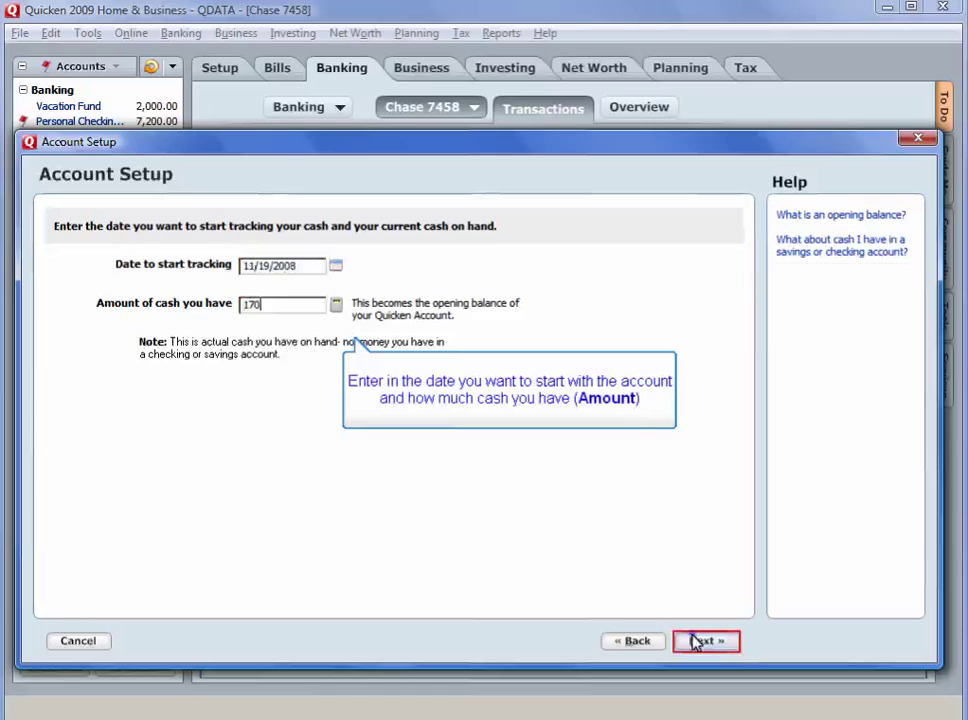
click(695, 641)
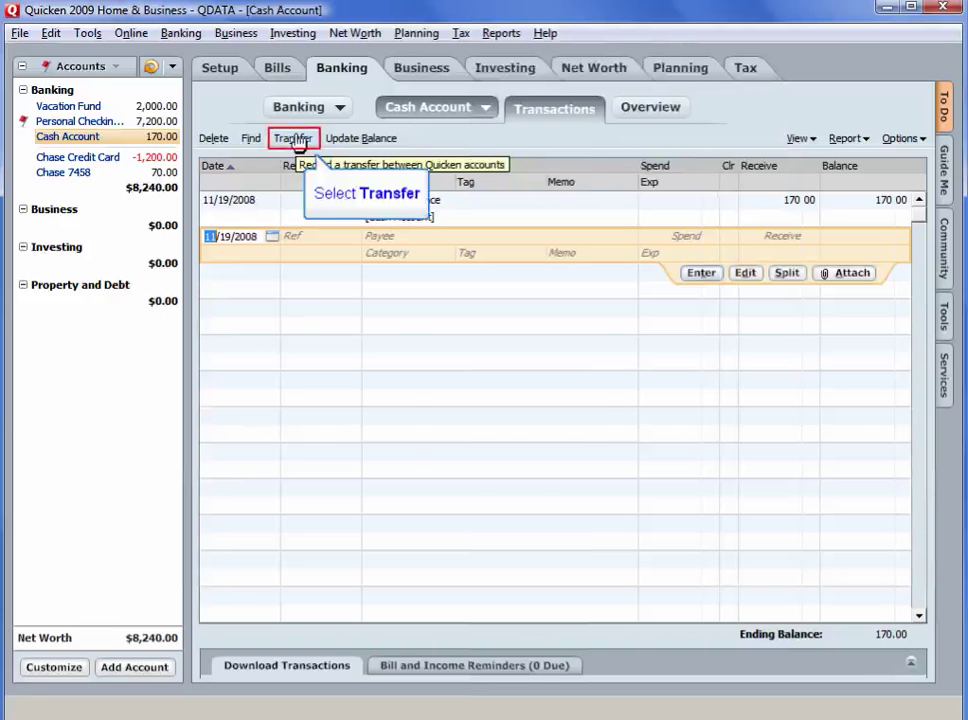
Transfer 40 from Personal Checking to Cash Account with memo 'Withdraw'
click(293, 138)
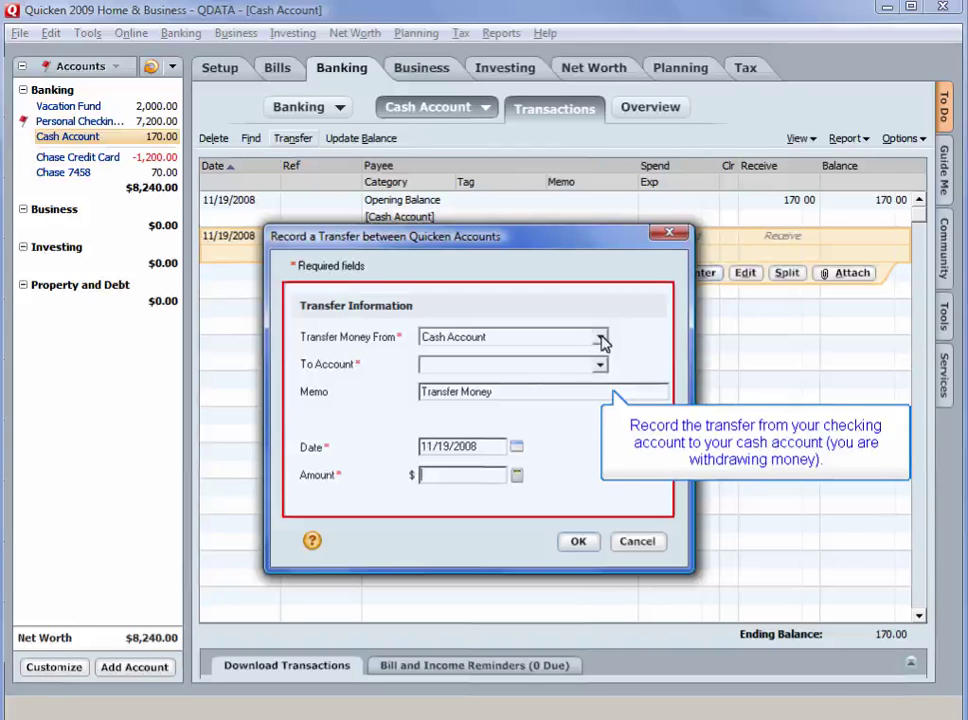
click(601, 342)
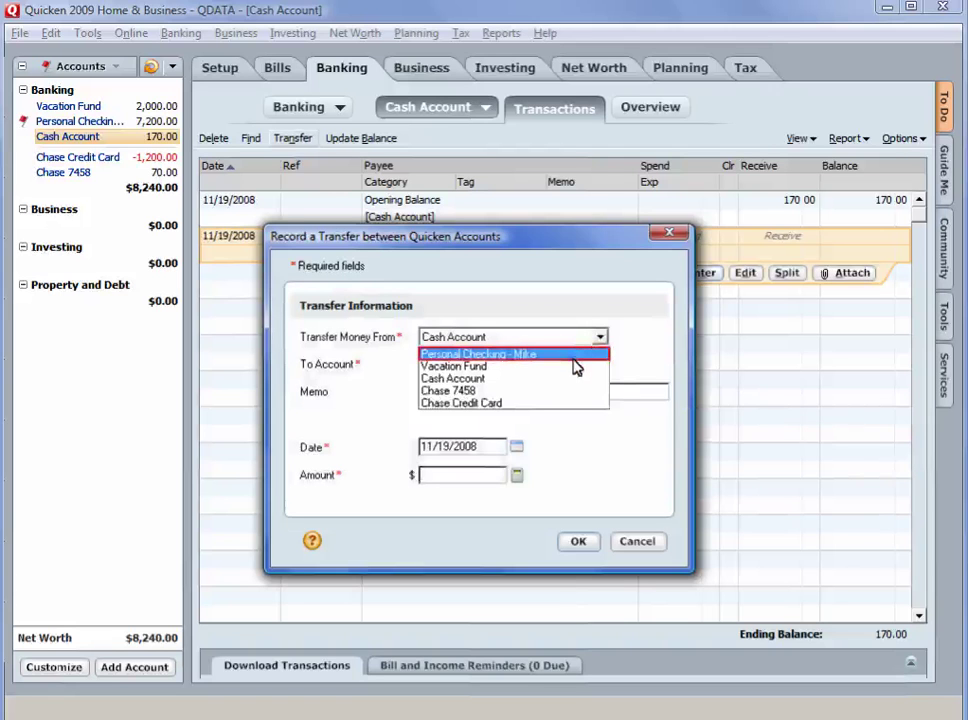
click(574, 357)
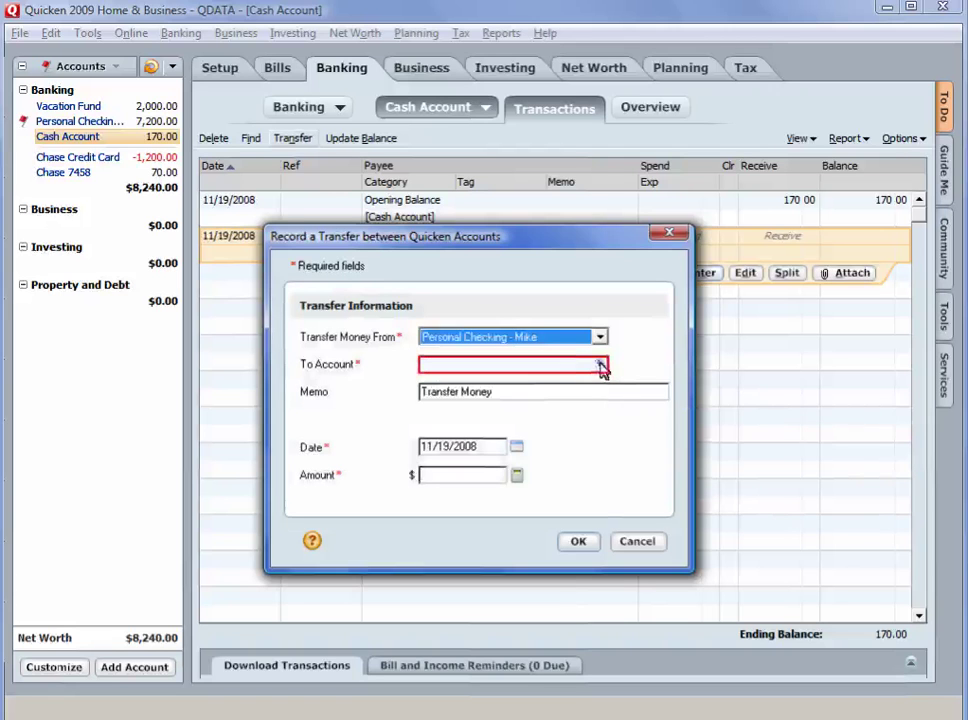
click(601, 366)
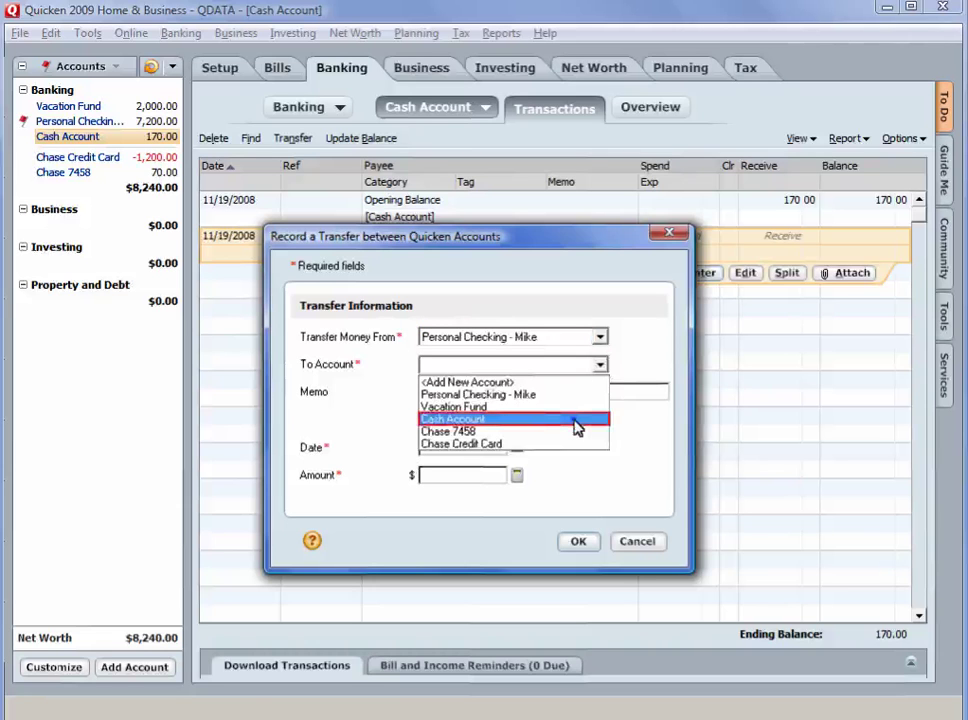
click(577, 427)
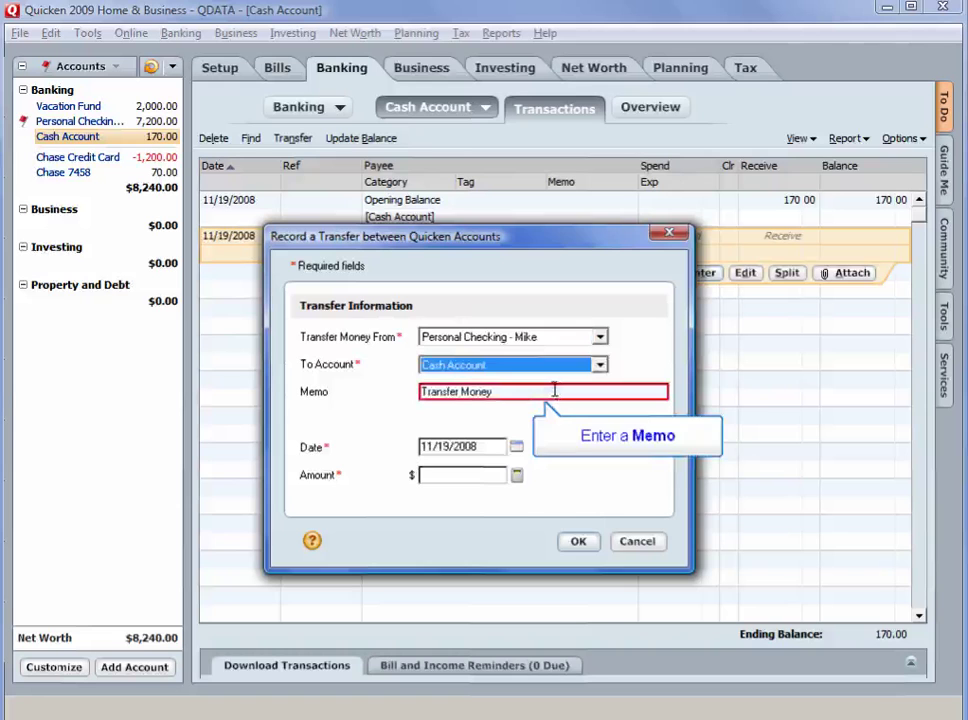
text(Withdraw)
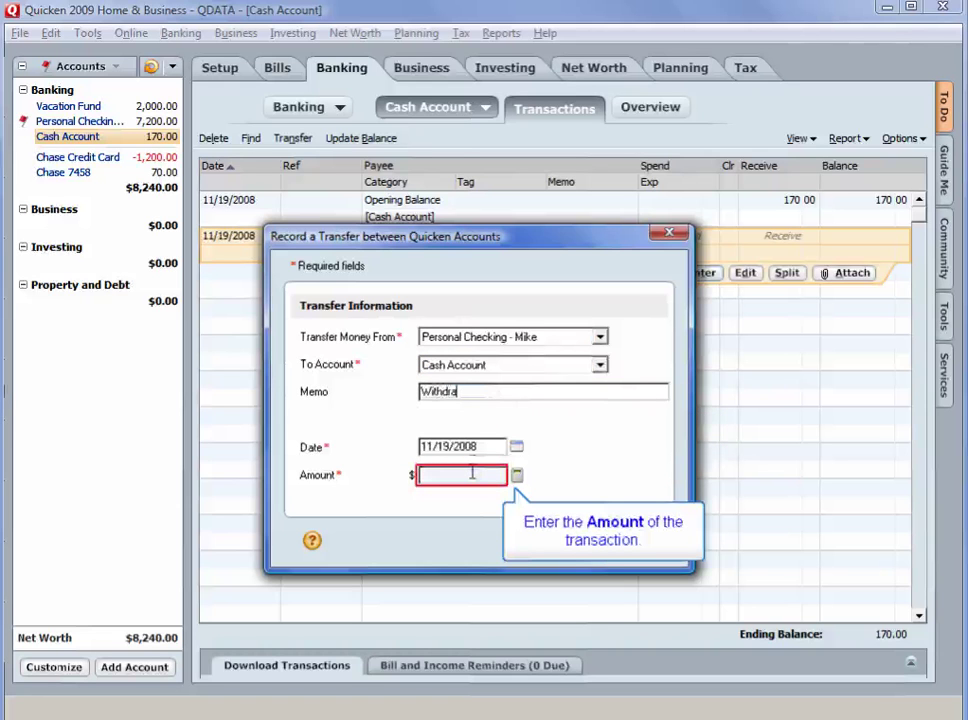
click(472, 474)
text(40)
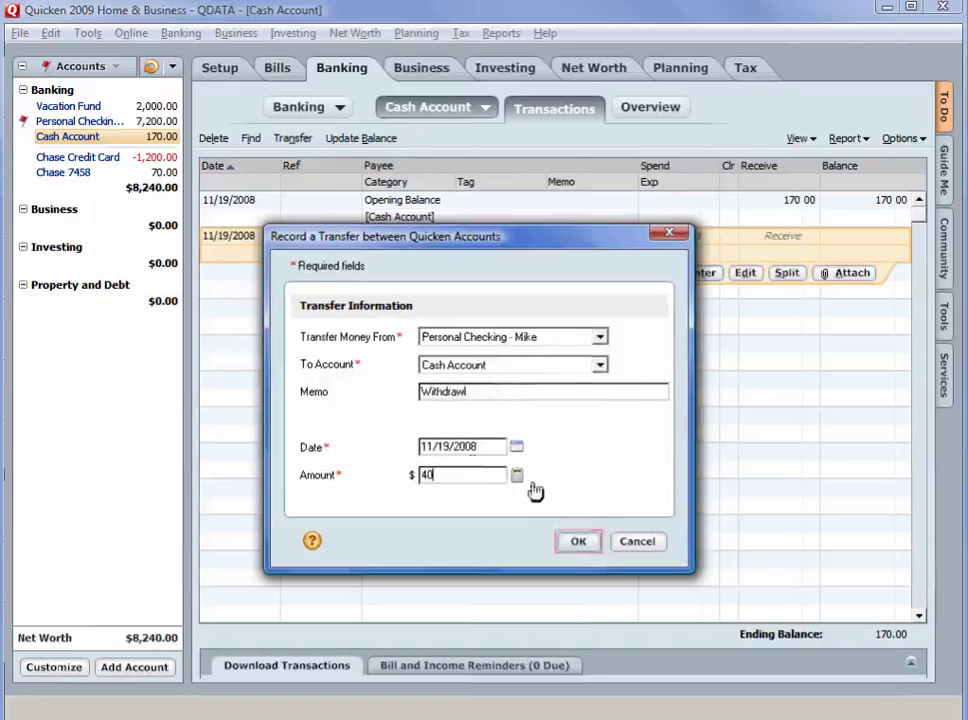
click(575, 543)
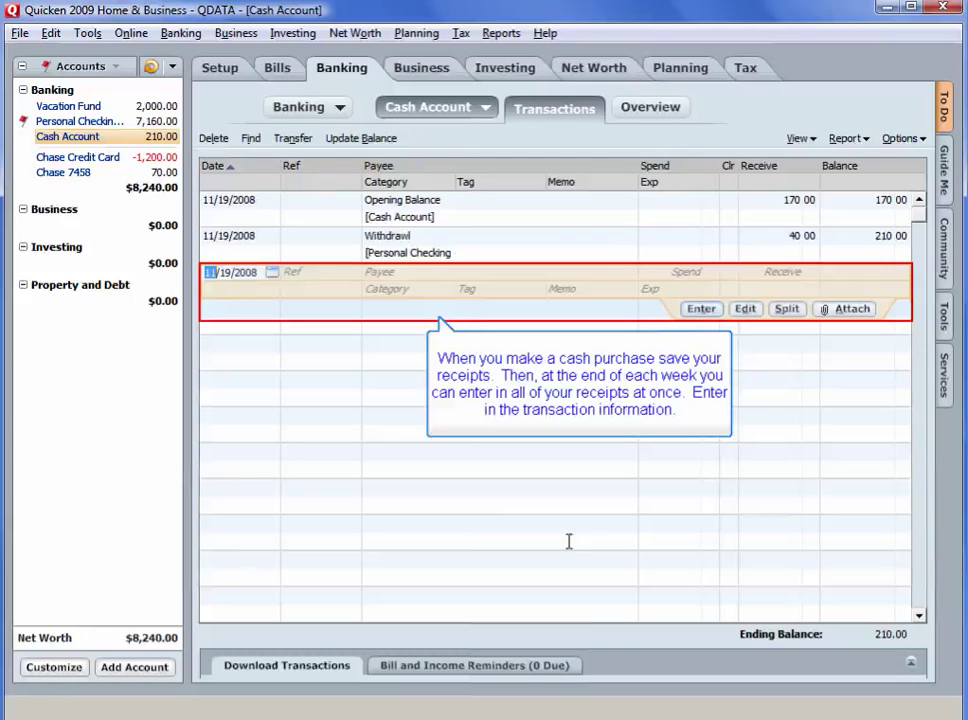
Enter payee Zippy Mocha with memo Coffee and create a new Coffee category for it
click(445, 272)
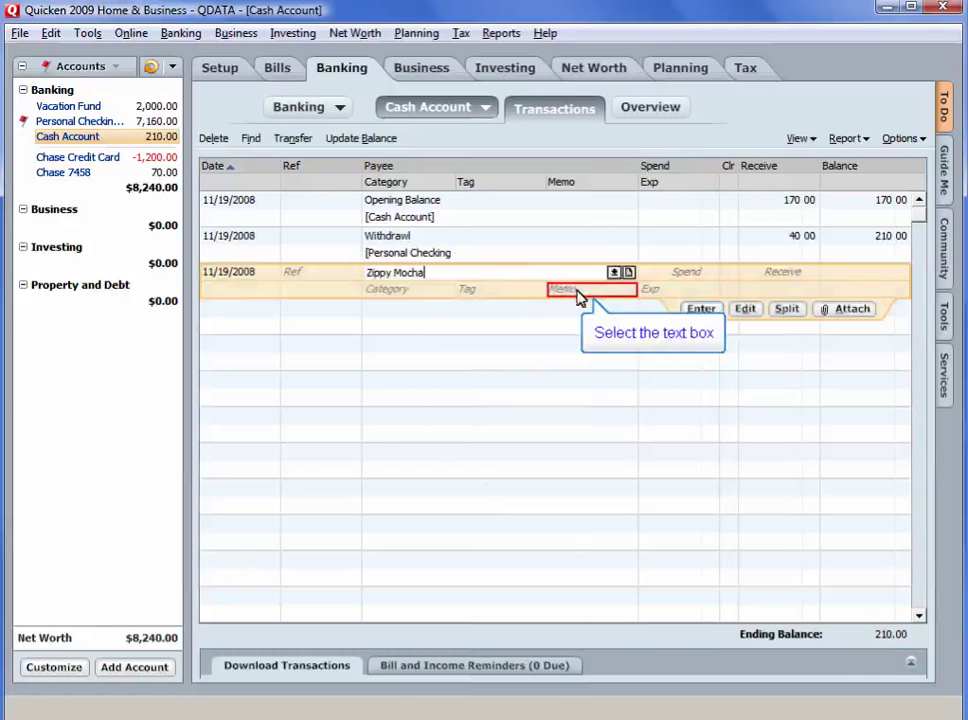
click(577, 290)
text(Coffee)
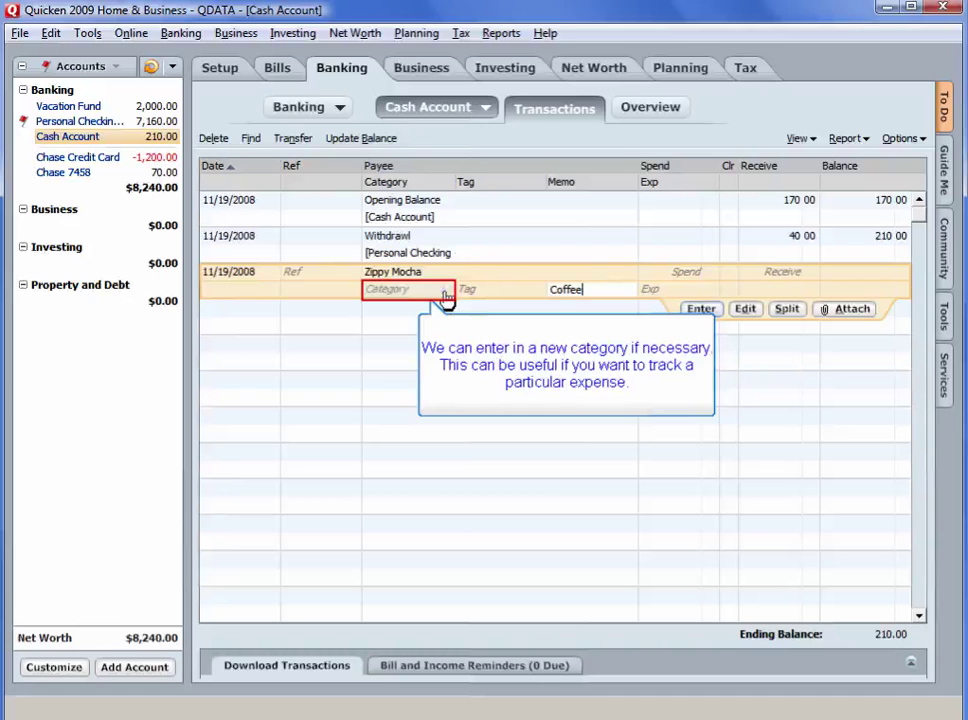
click(445, 292)
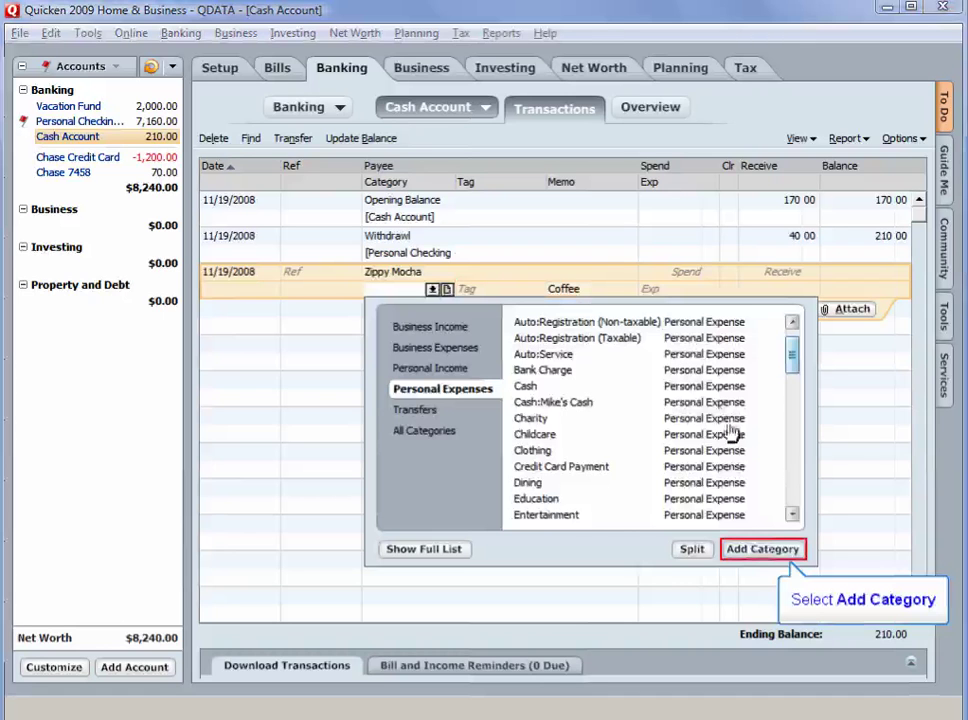
click(756, 550)
text(Coffee)
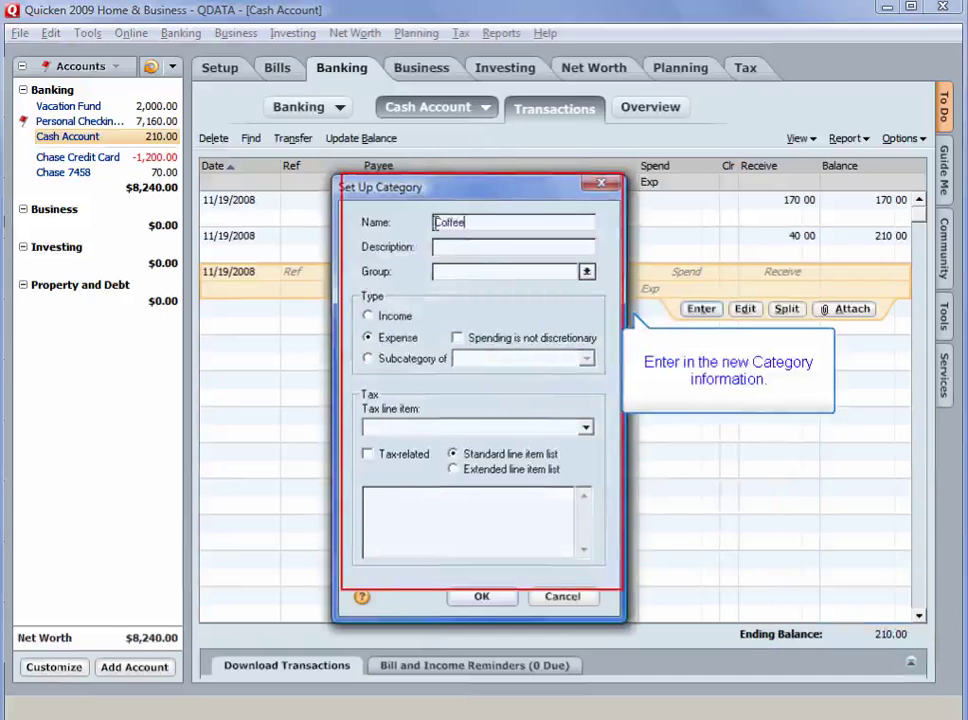
click(481, 597)
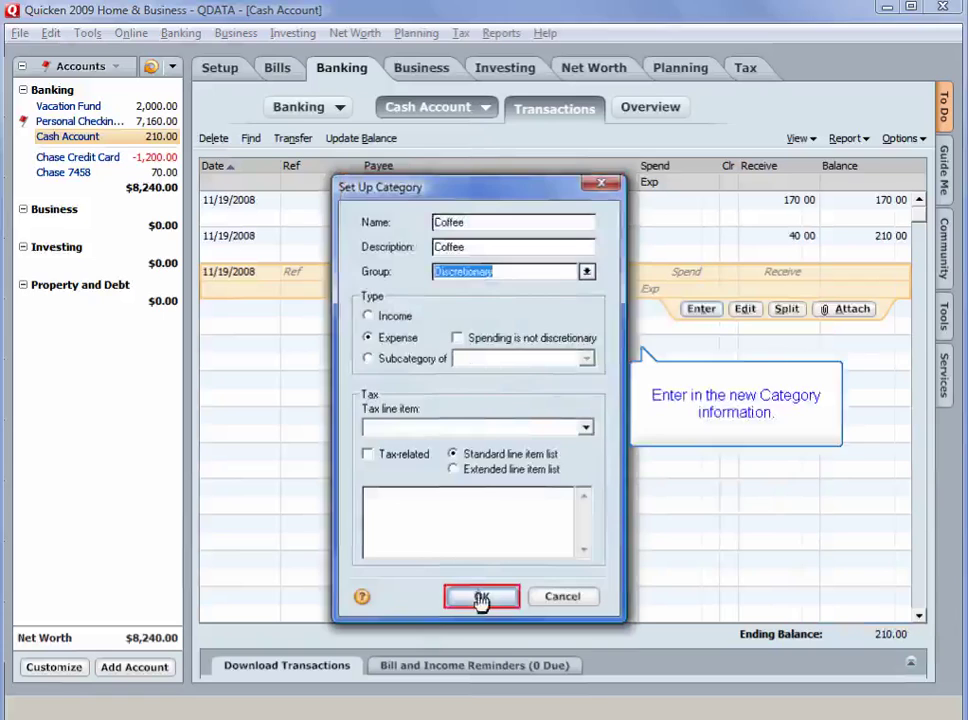
Enter 4.00 as the amount spent and record the purchase
click(531, 326)
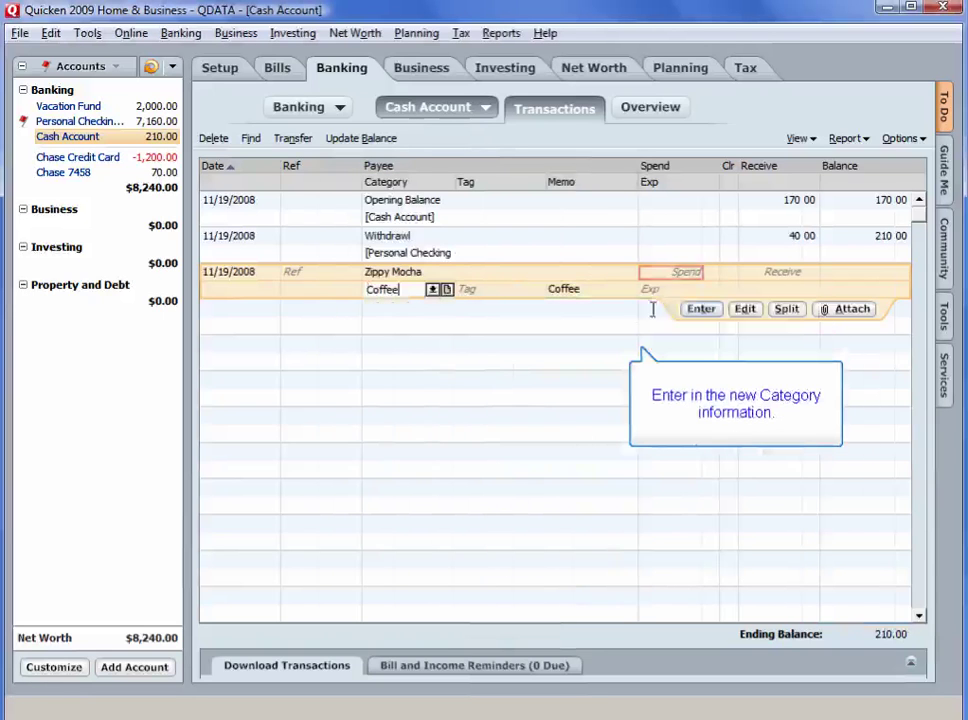
click(689, 272)
text(4)
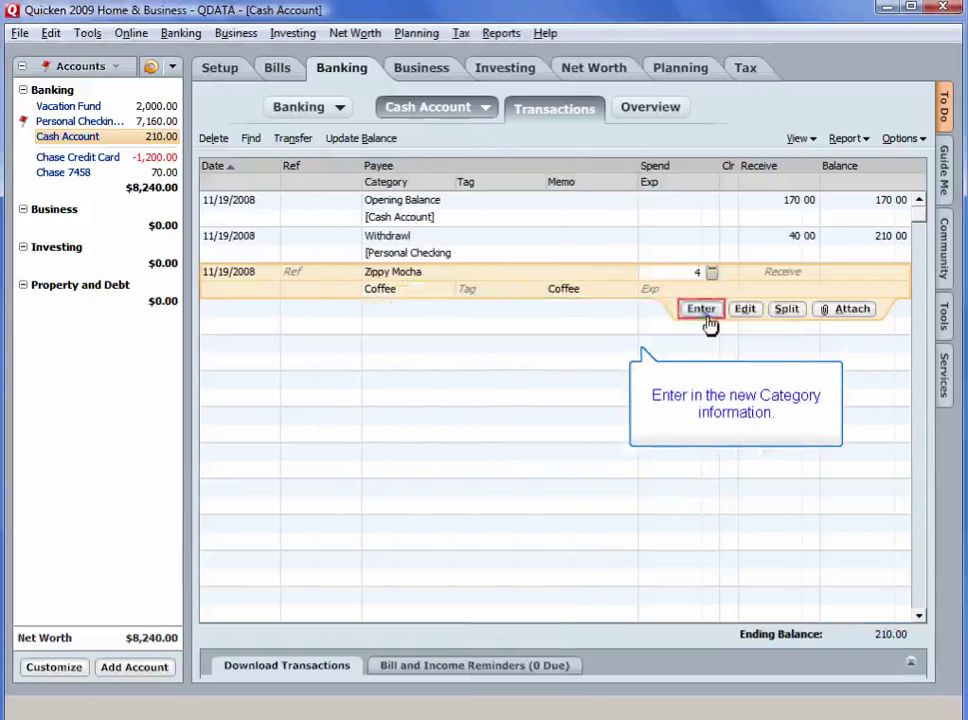
click(706, 312)
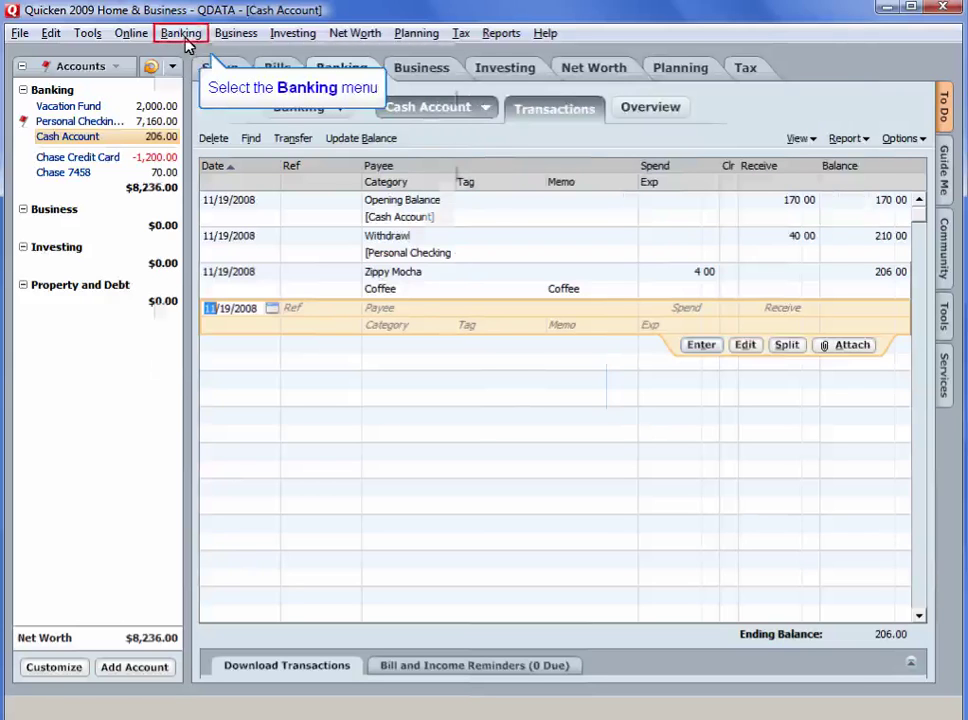
Open Manage Paychecks via Banking > Banking Activities > Set Up Paycheck
click(182, 38)
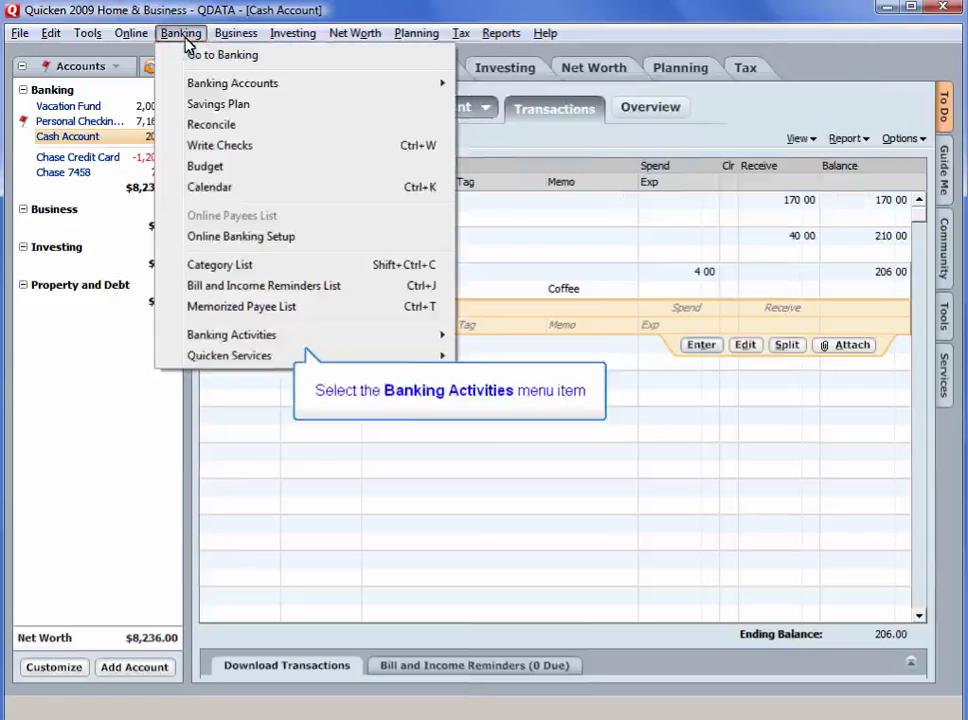
click(222, 341)
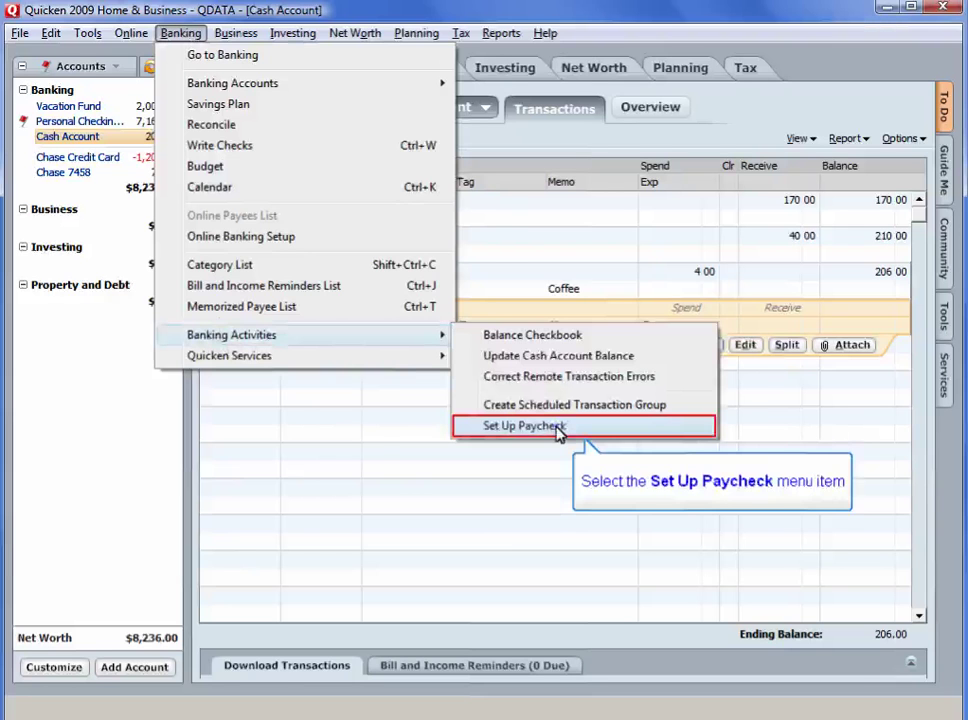
click(524, 426)
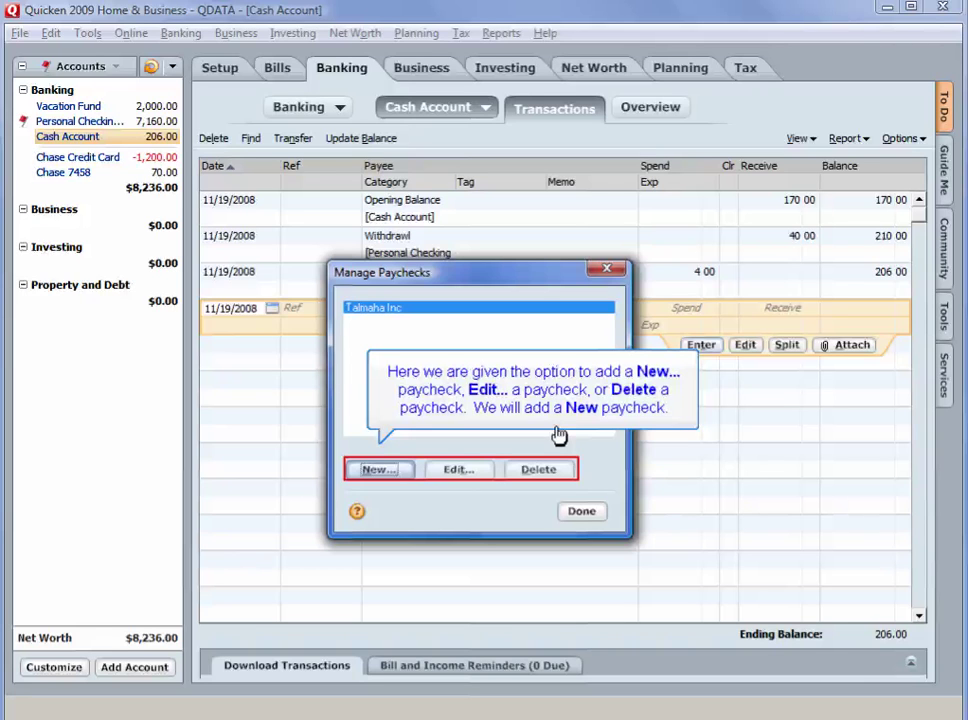
Begin a new Fast Movers paycheck, tracking all earnings, taxes and deductions
click(380, 469)
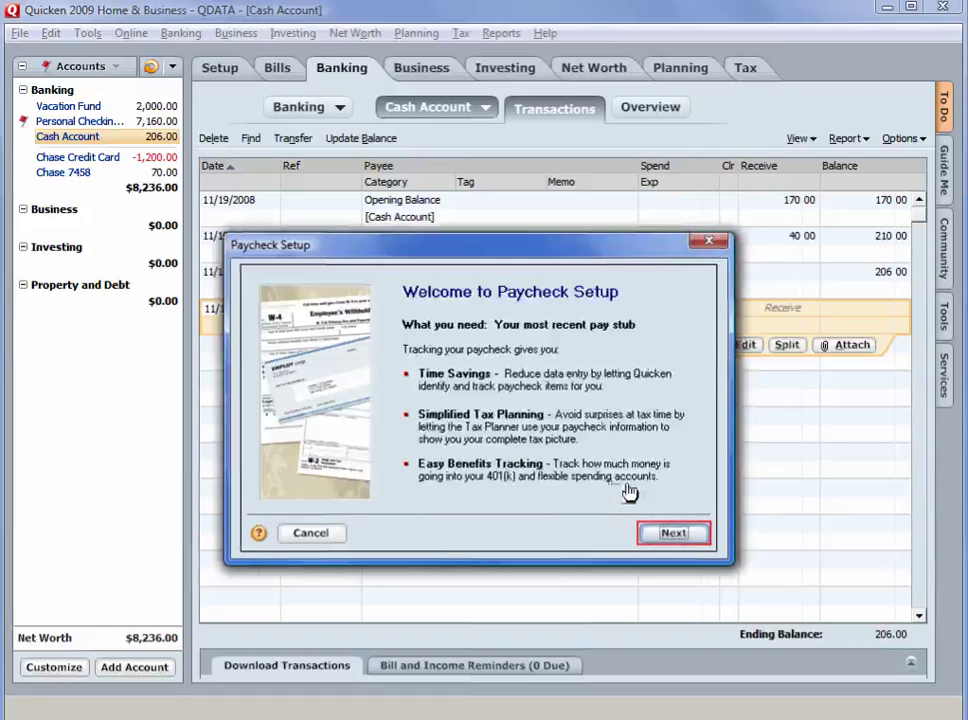
click(673, 533)
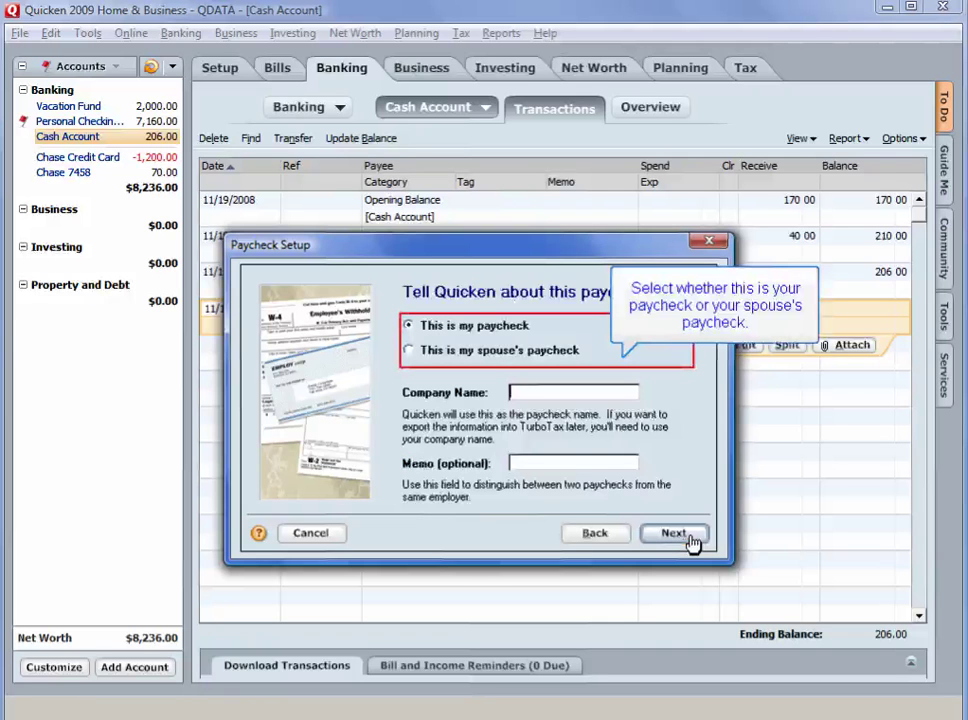
text(Fast Movers)
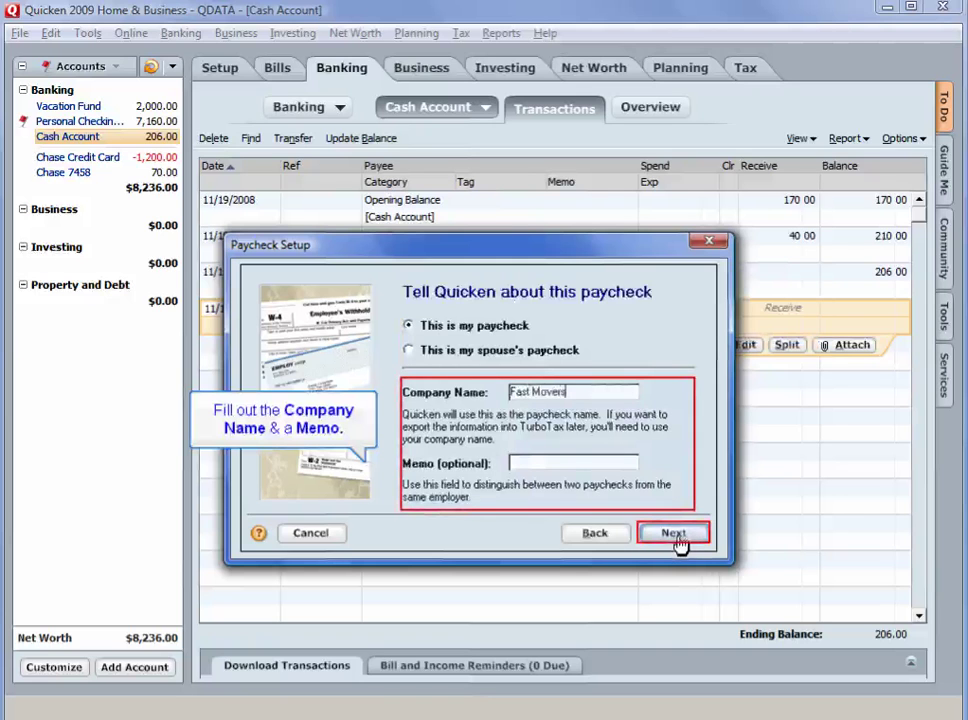
click(676, 537)
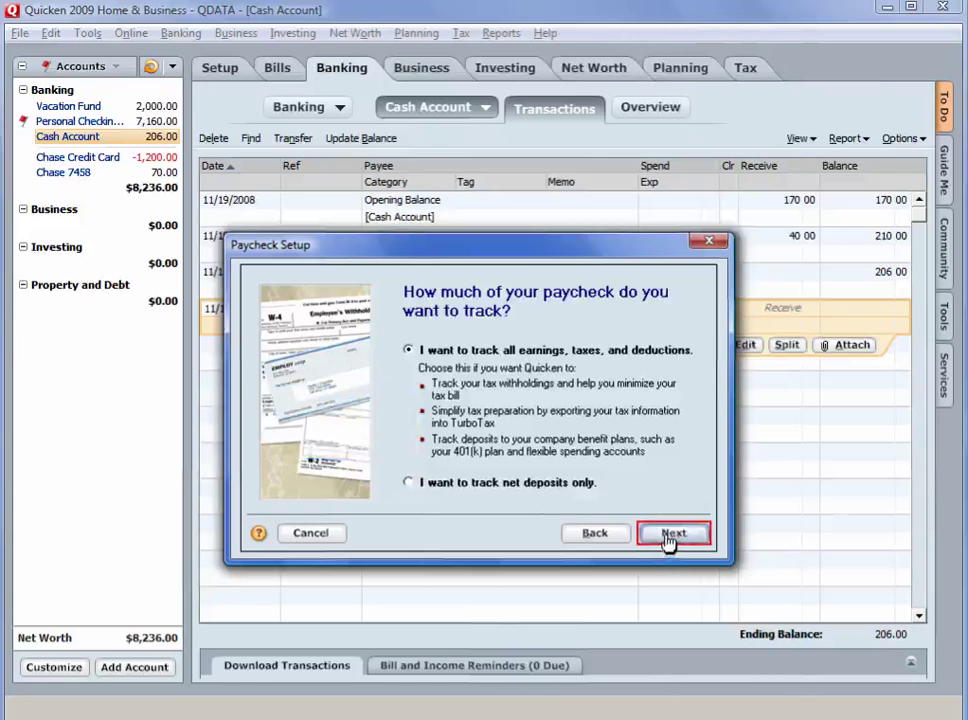
click(672, 535)
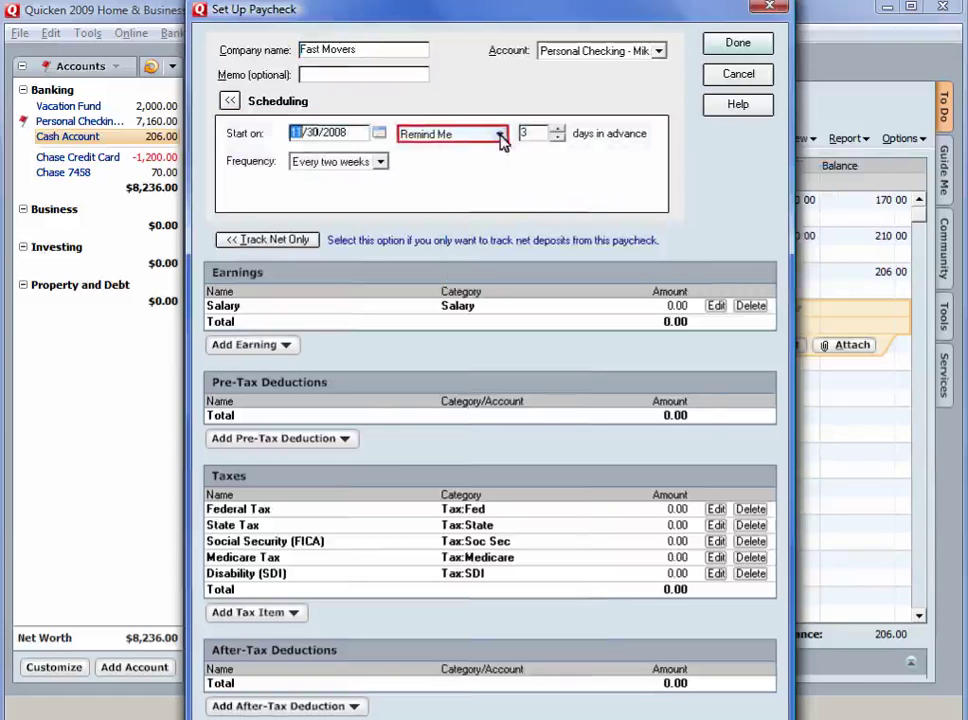
Set Remind Me to Automatically Enter and change the Salary earning amount to 2500
click(500, 135)
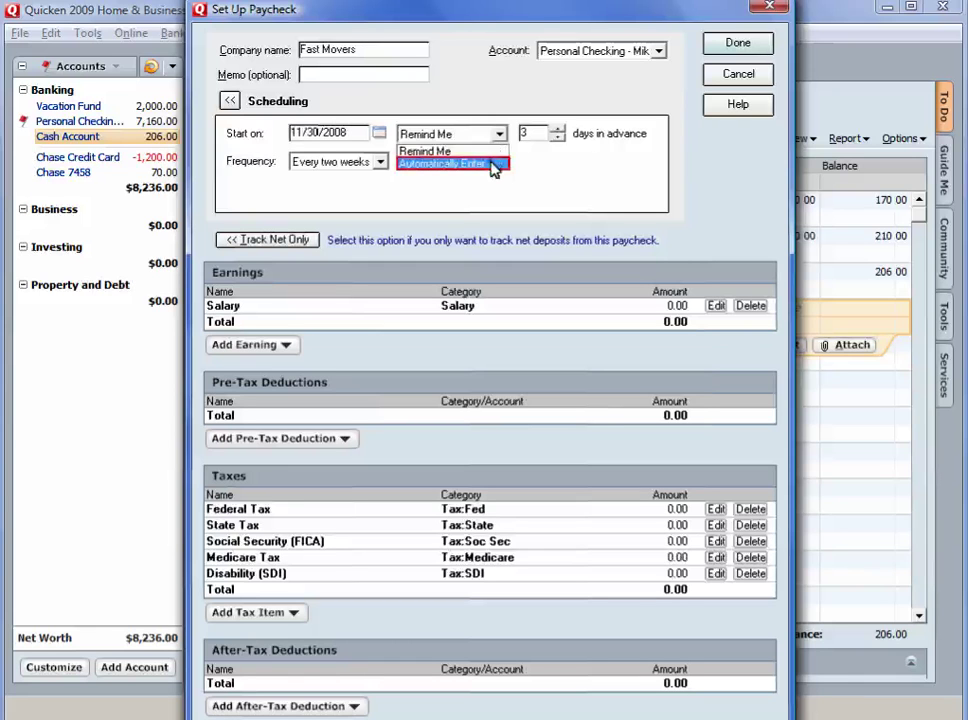
click(493, 164)
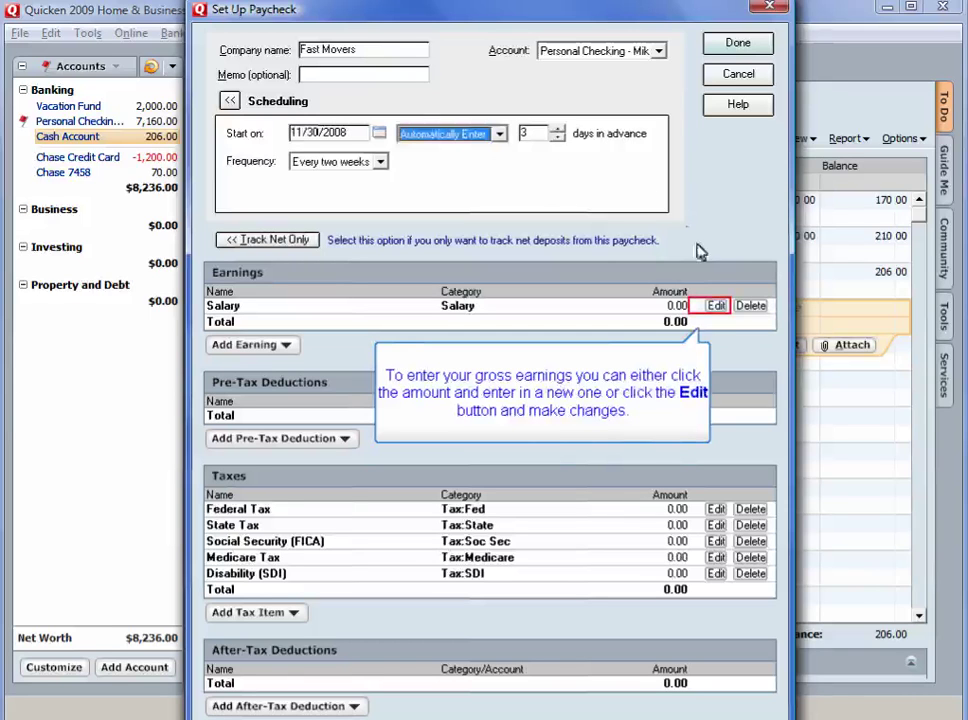
click(716, 306)
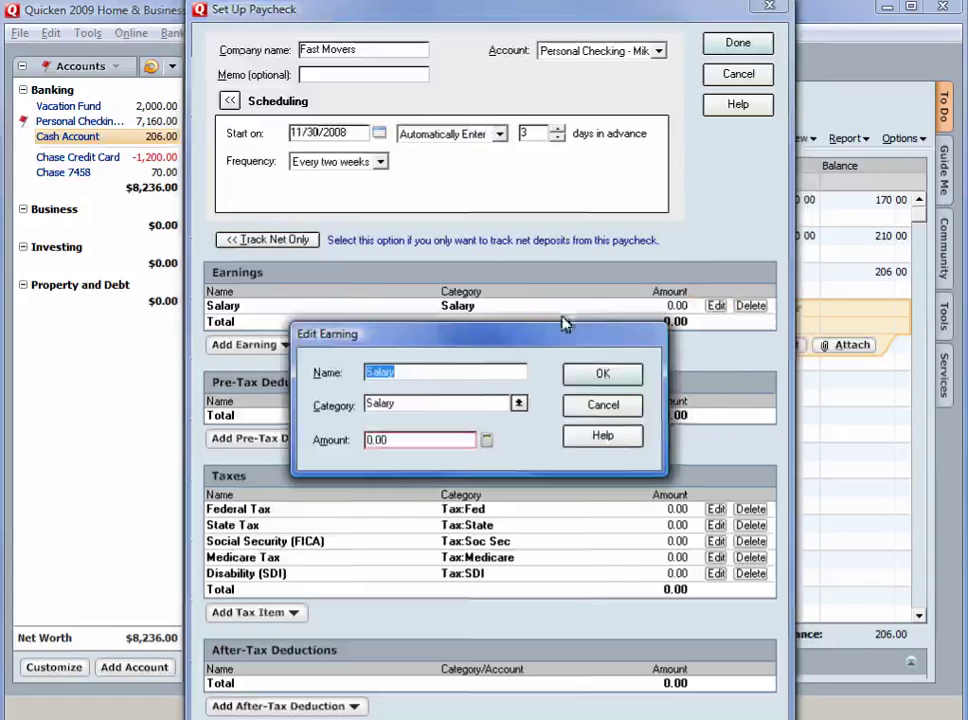
click(400, 446)
text(2500)
click(577, 382)
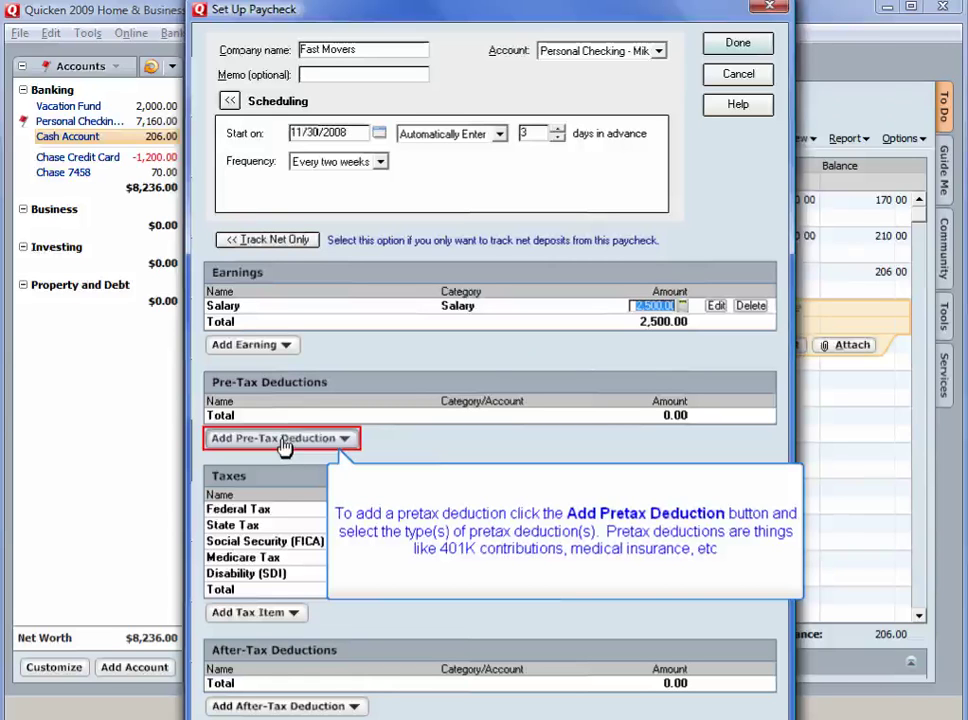
Add a Medical Insurance pre-tax deduction of 50.00
click(284, 440)
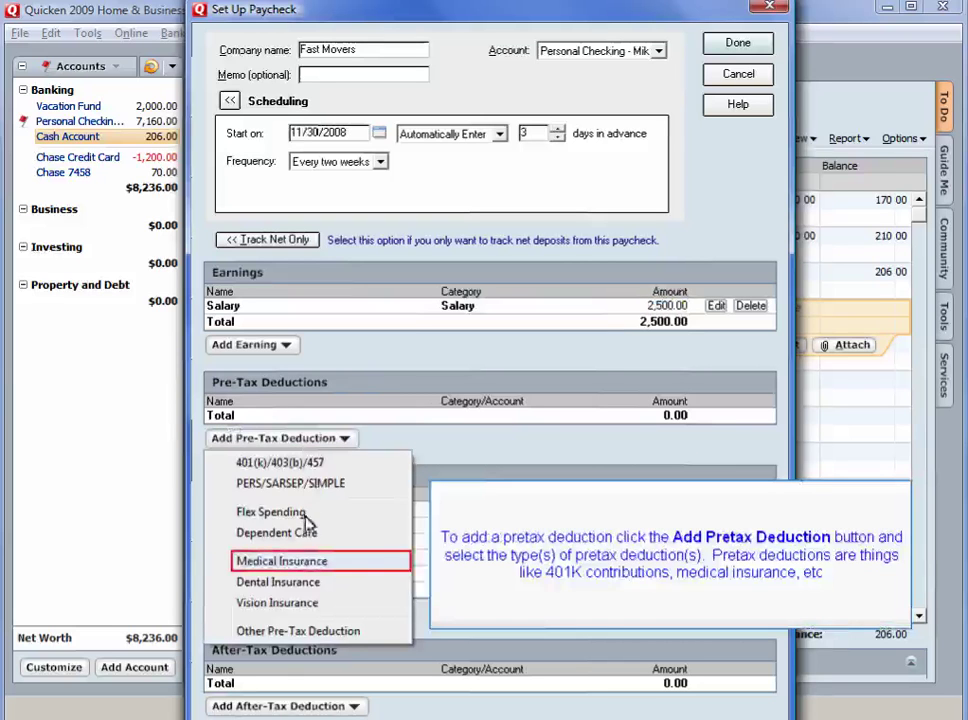
click(308, 565)
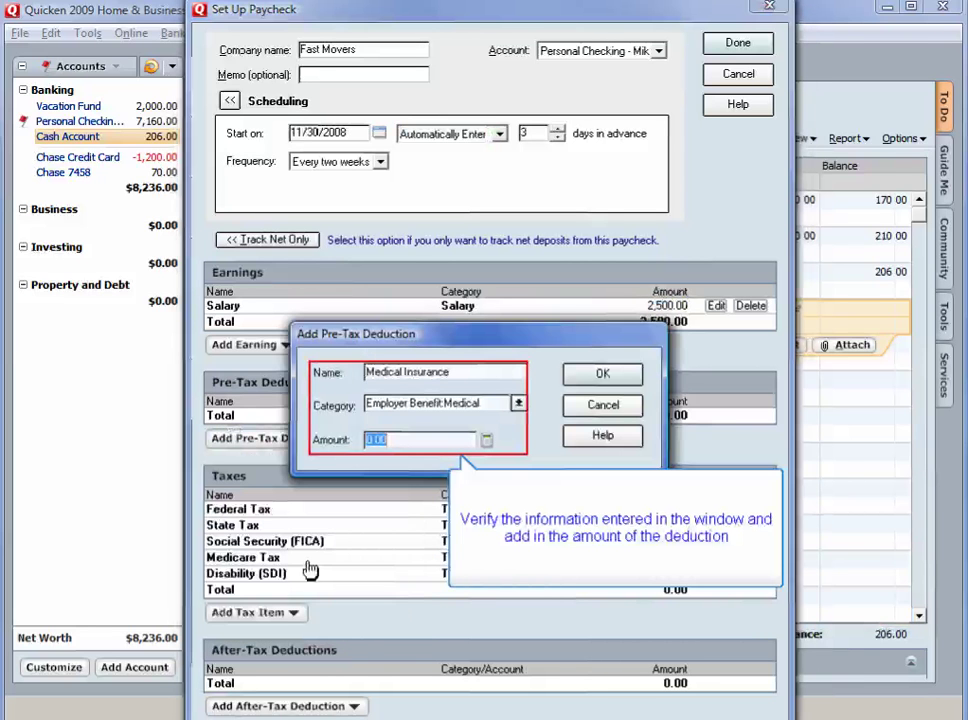
text(50)
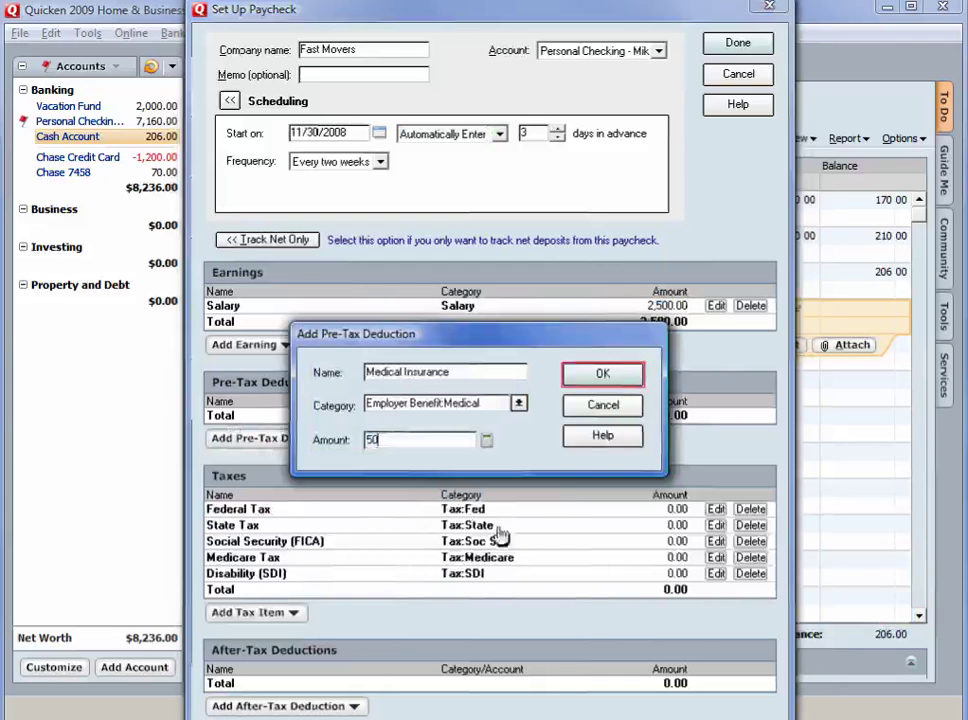
click(598, 378)
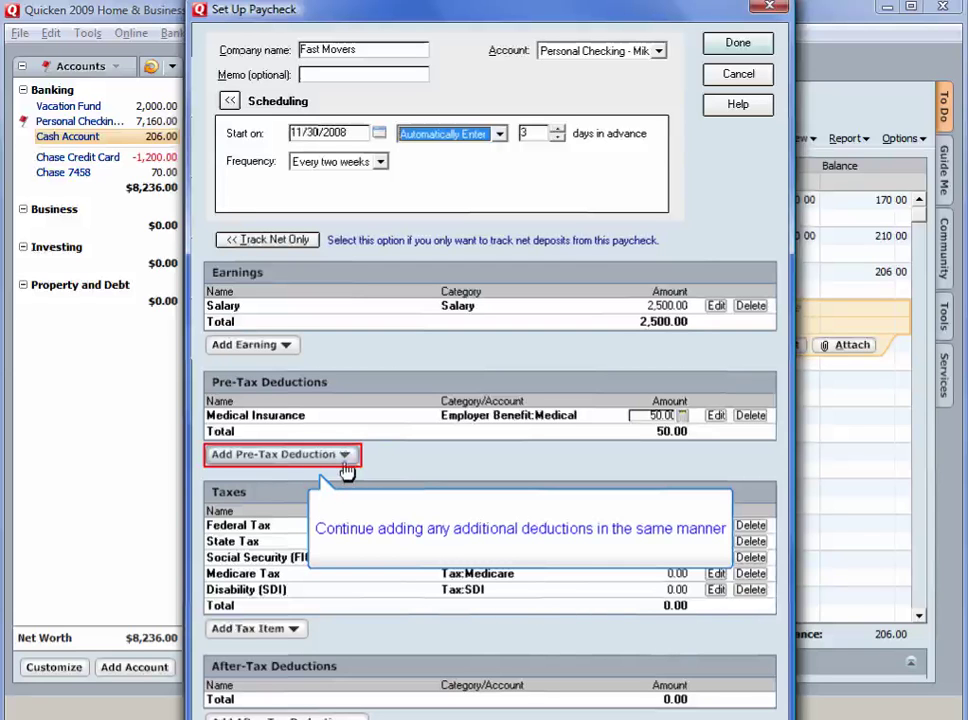
Add a 25 Flex Spending pre-tax deduction, creating its flex spending account with the default name
click(345, 462)
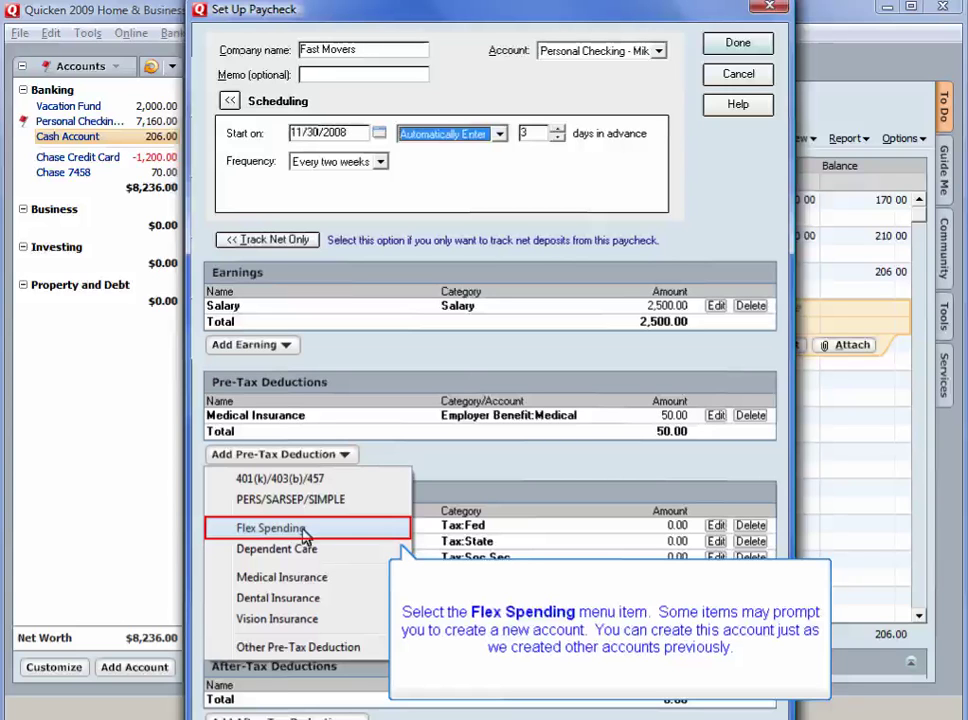
click(303, 532)
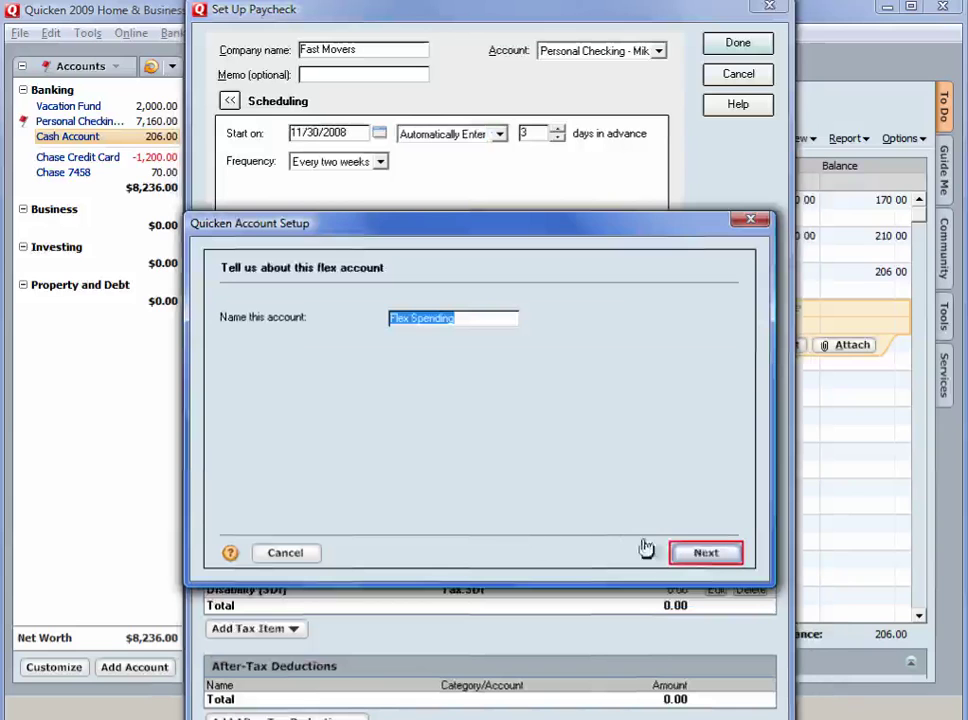
click(708, 556)
click(437, 336)
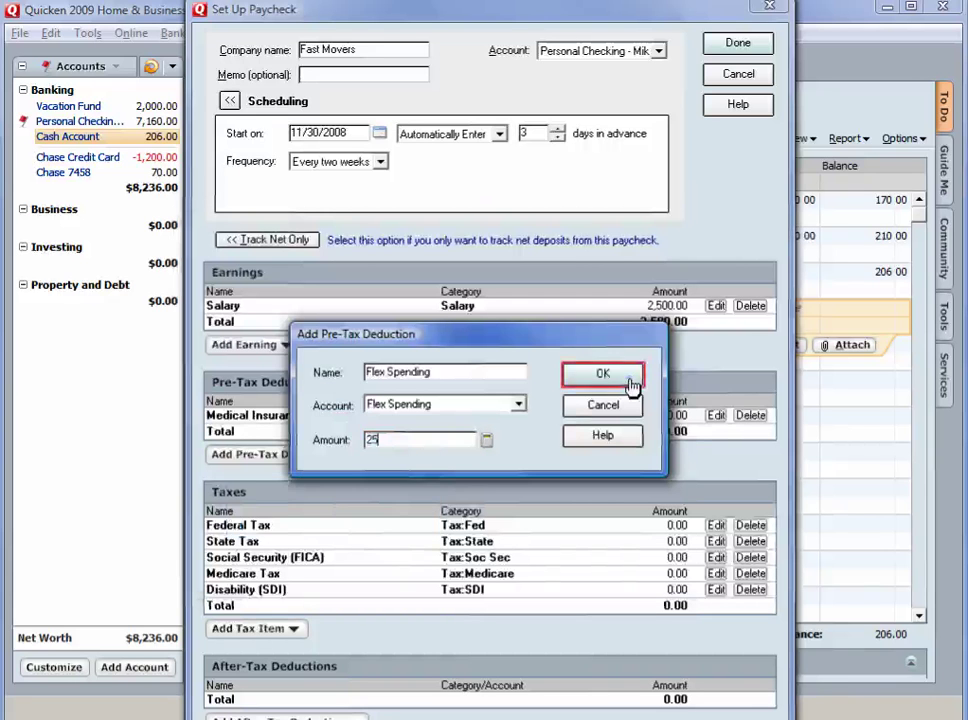
click(630, 381)
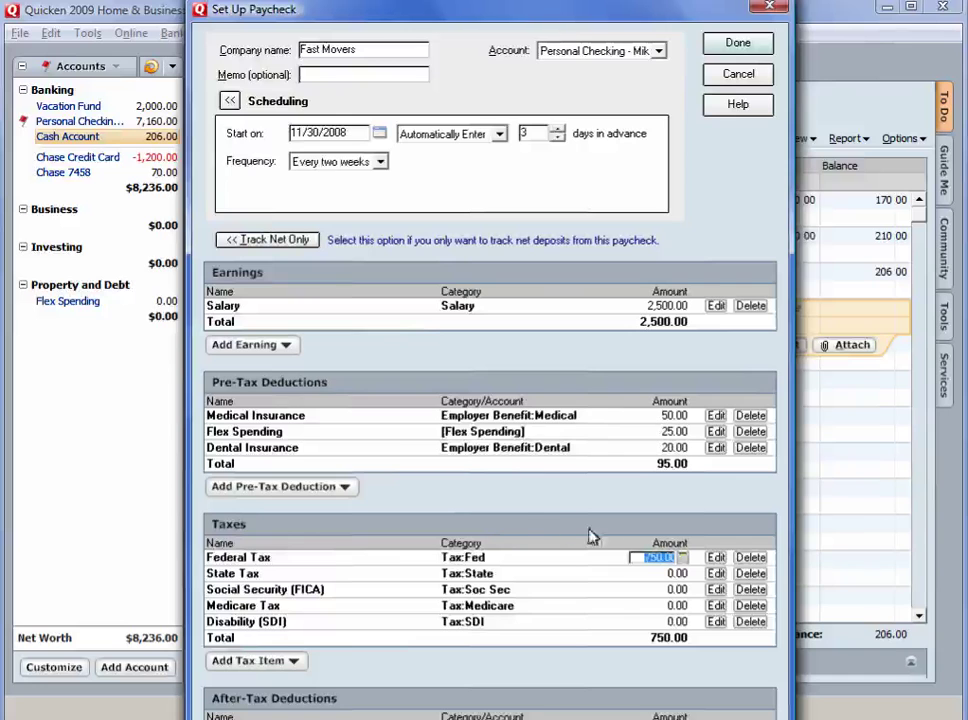
Add Dental Insurance of 20 and the tax withholdings, then save the Fast Movers paycheck setup
click(395, 518)
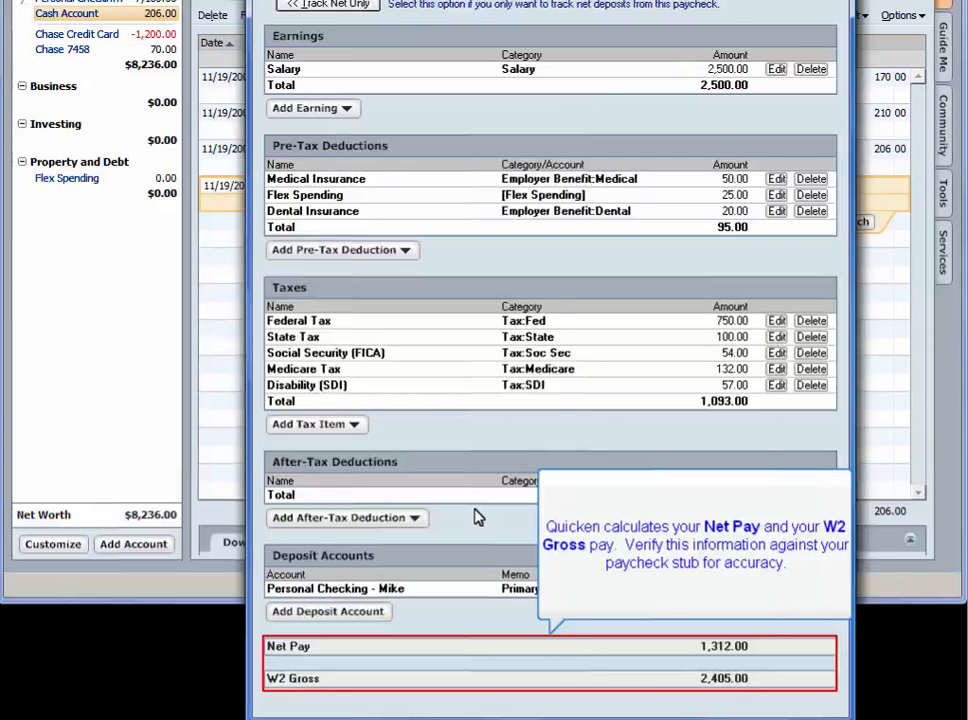
scroll(476, 516, up, 3)
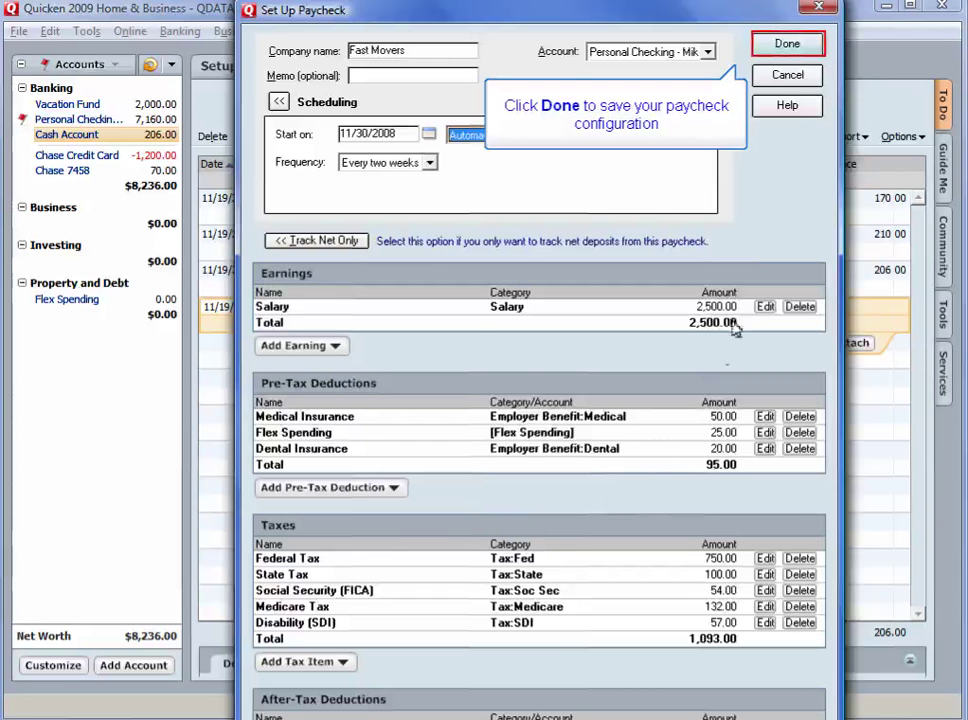
click(778, 44)
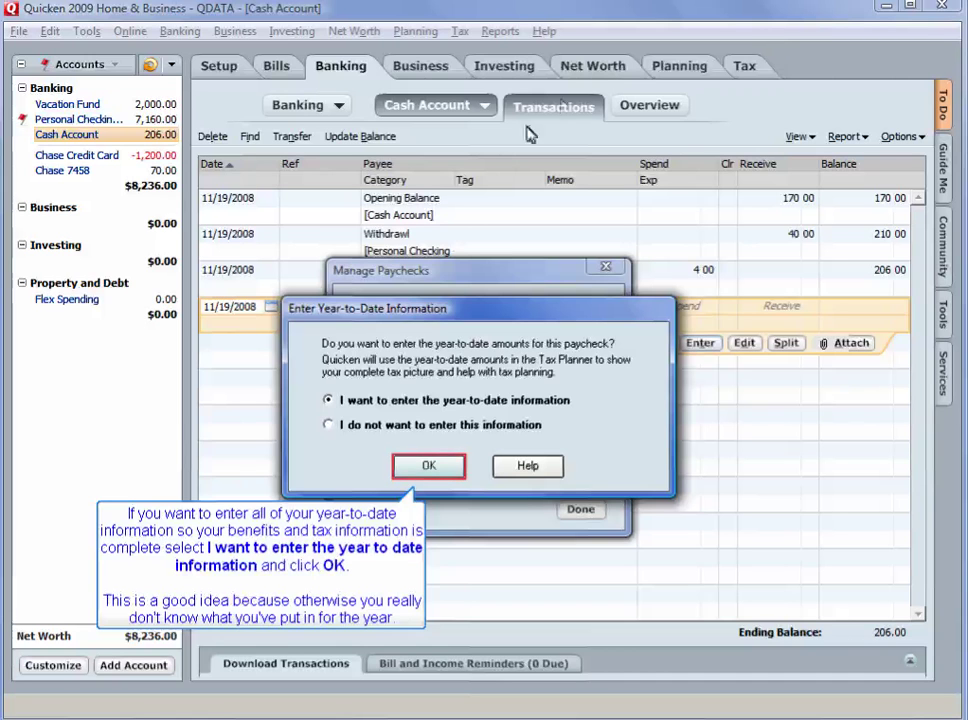
Enter and save year-to-date paycheck amounts, then close the Manage Paychecks list
click(425, 467)
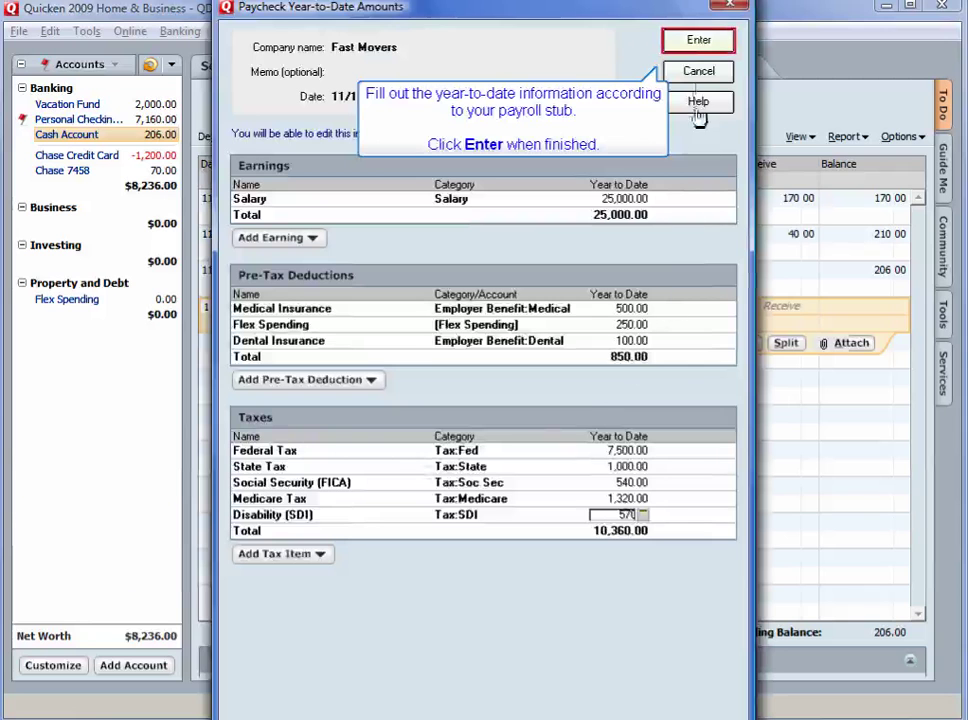
click(699, 50)
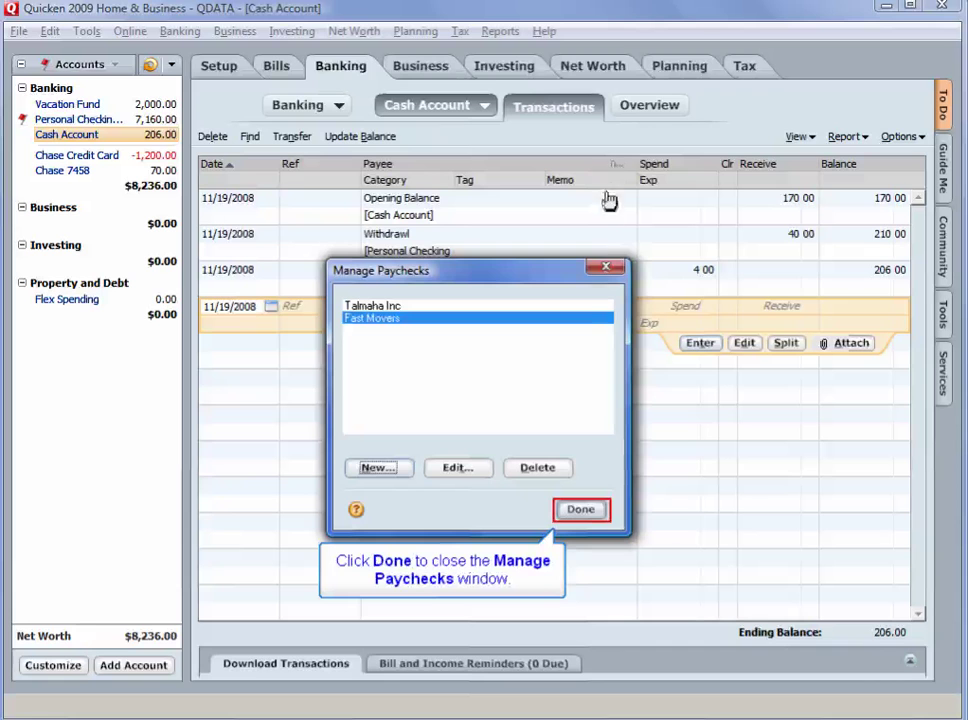
click(581, 511)
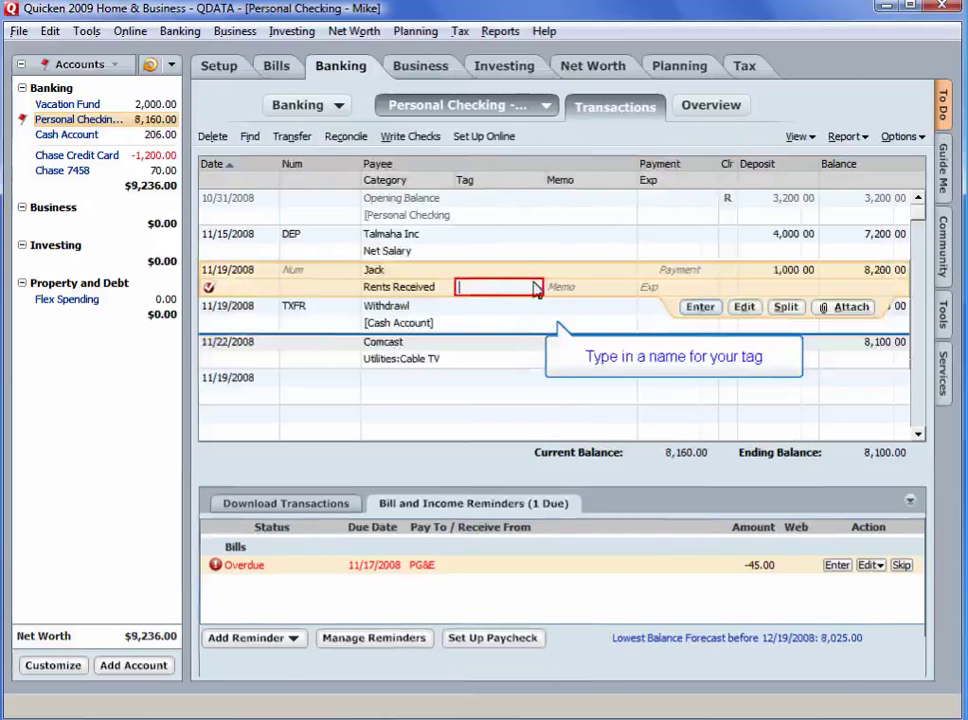
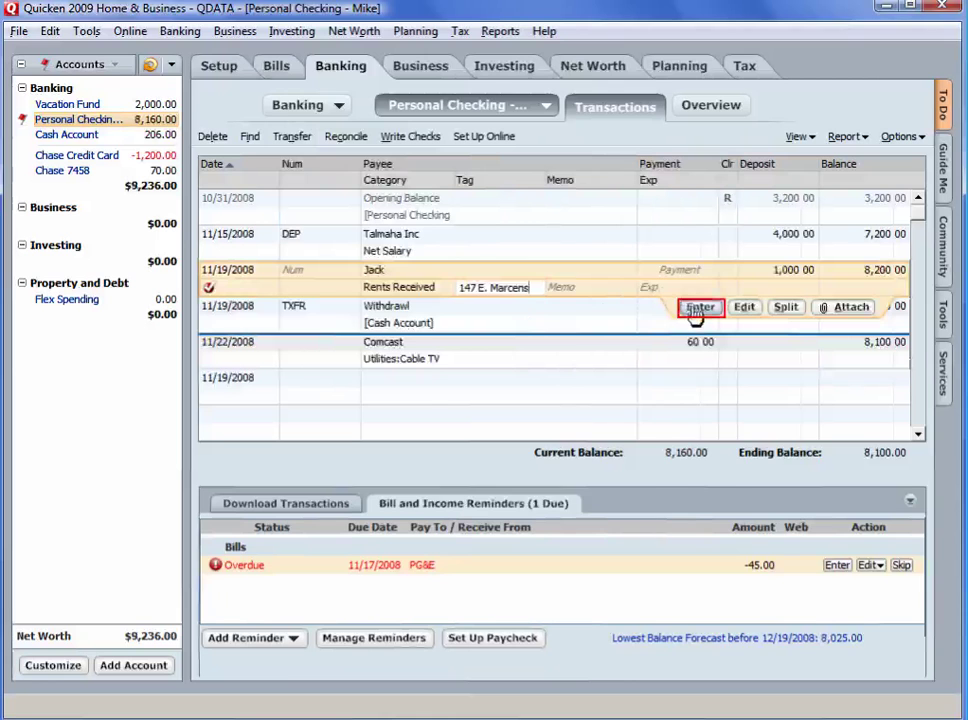
Tag the rent deposit with a new street-address tag described '2 bedroom property', copy number 1
click(697, 308)
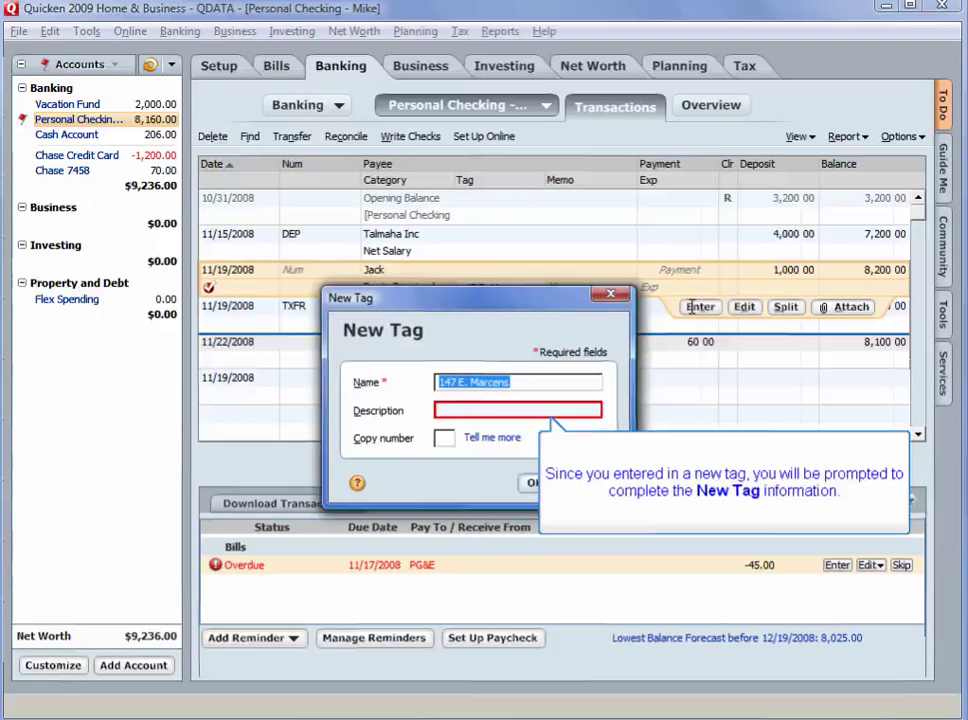
click(451, 410)
text(2 bed)
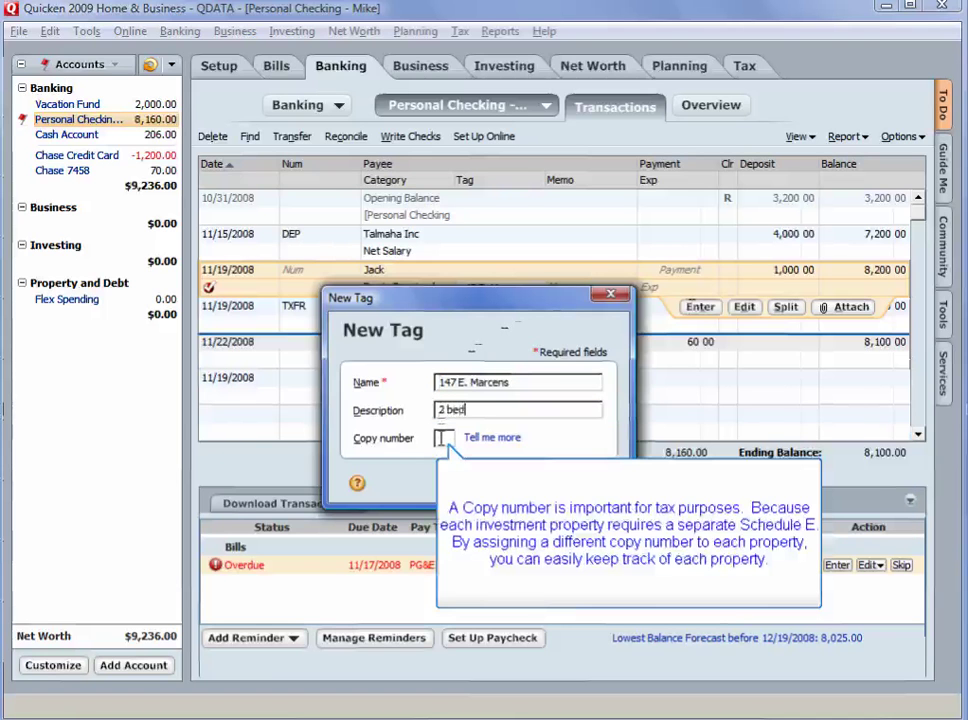
text(room property)
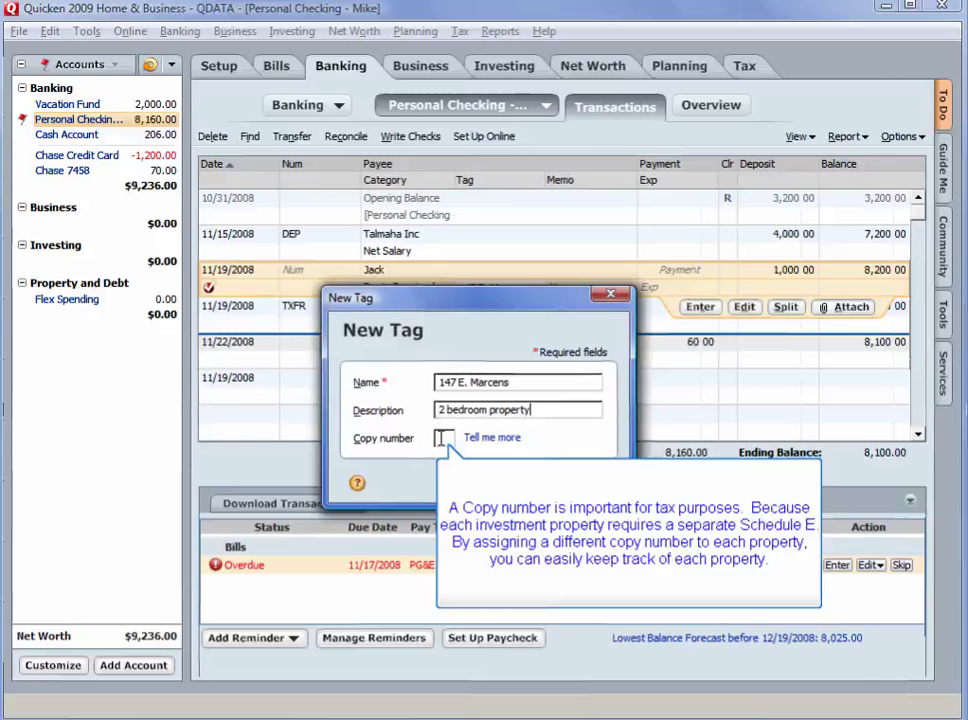
click(441, 438)
text(1)
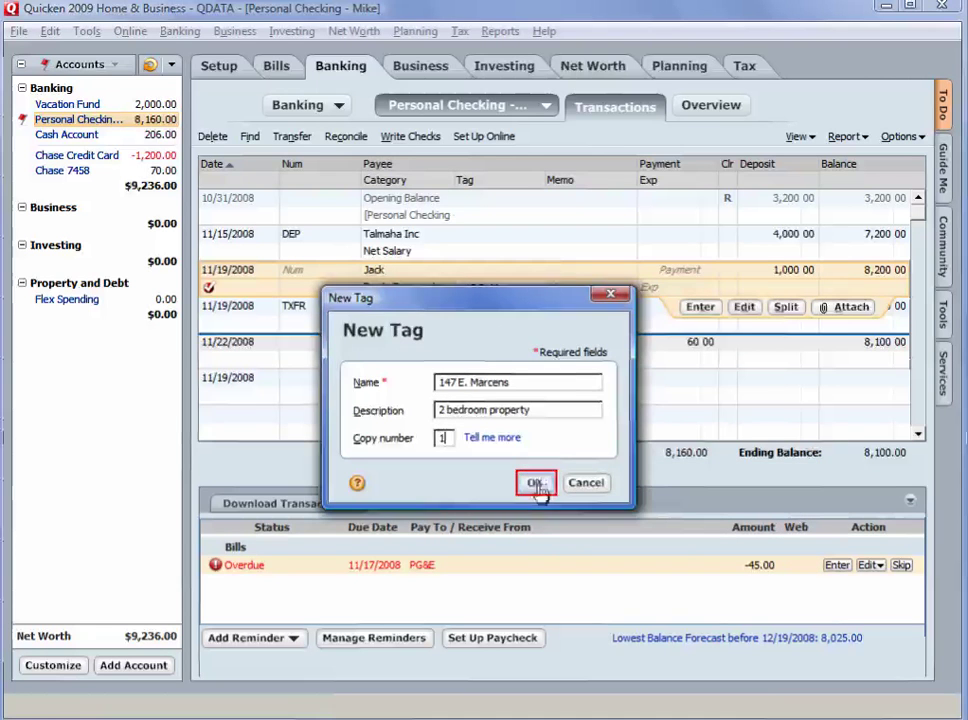
click(535, 484)
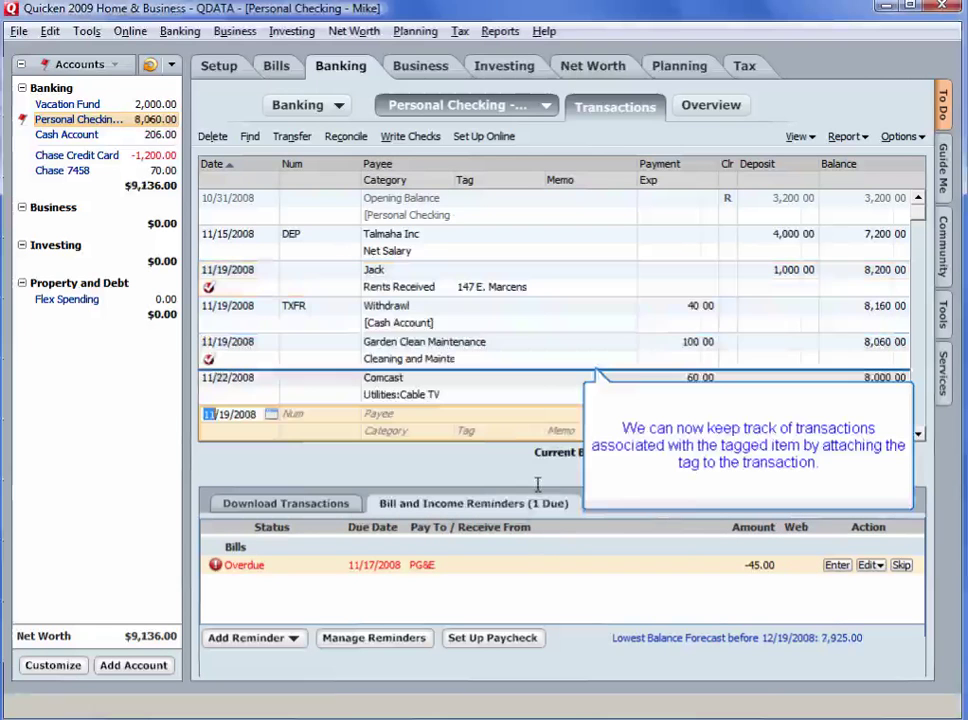
Pick the existing property tag for the 100.00 Garden Clean Maintenance payment and record it
click(510, 360)
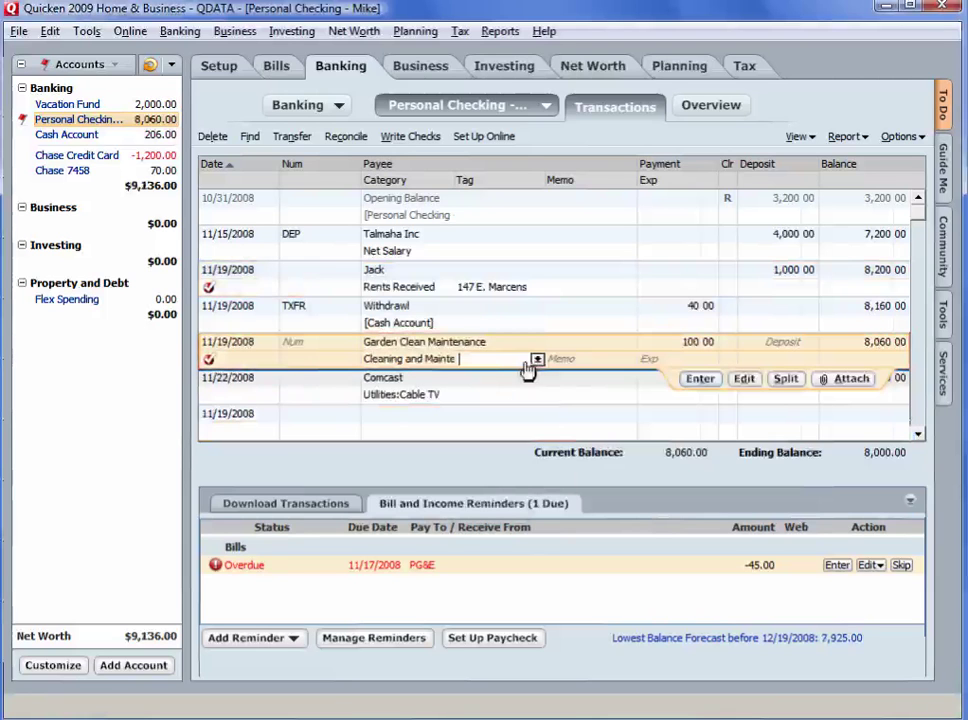
click(537, 360)
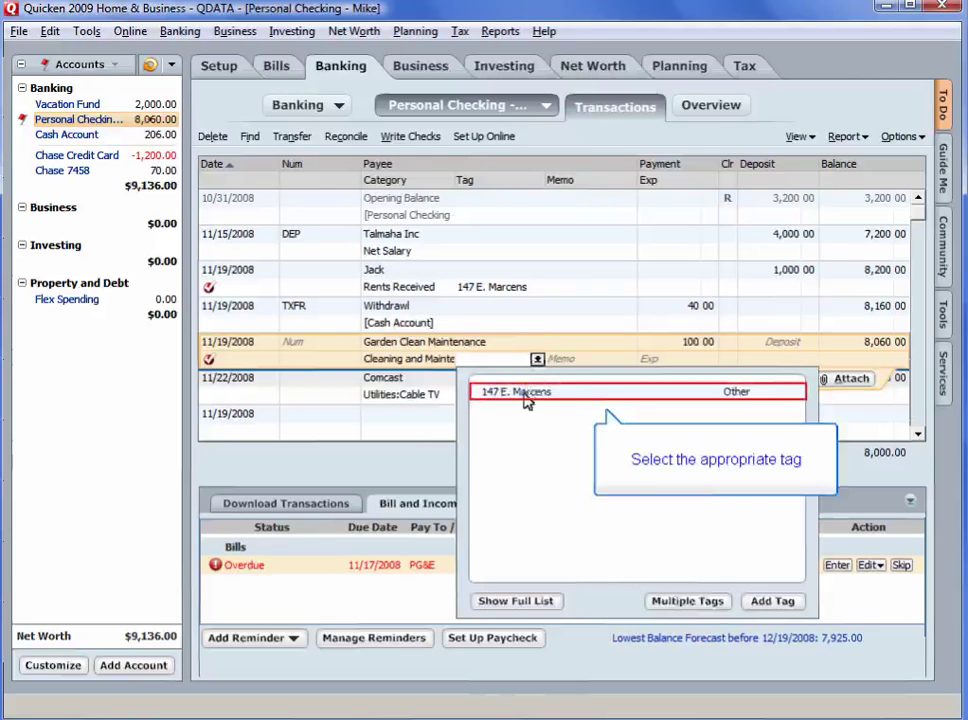
click(527, 398)
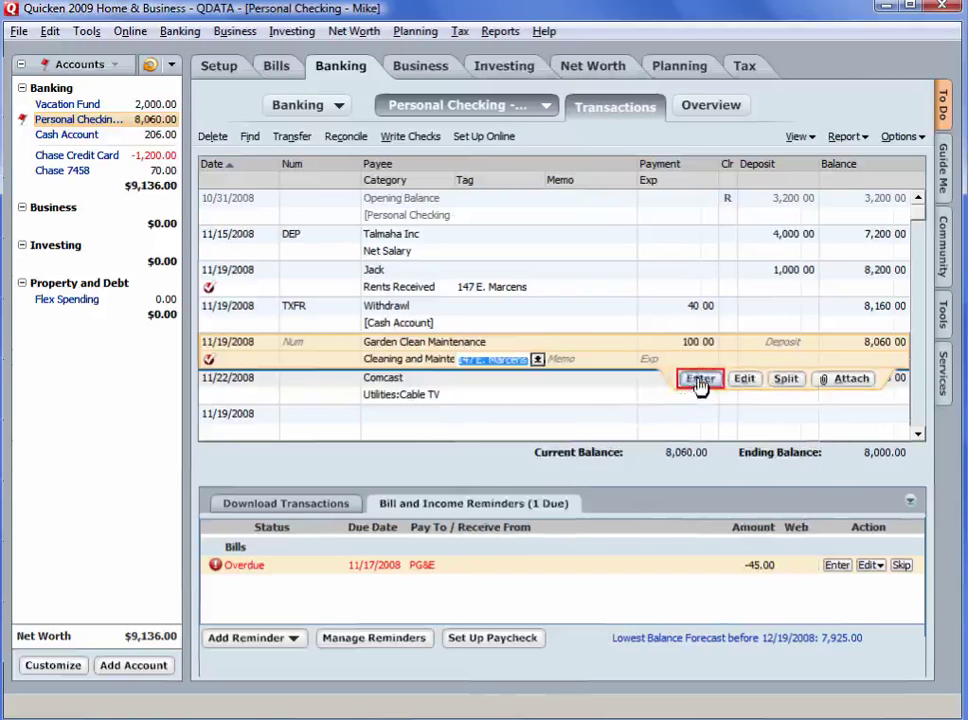
click(700, 380)
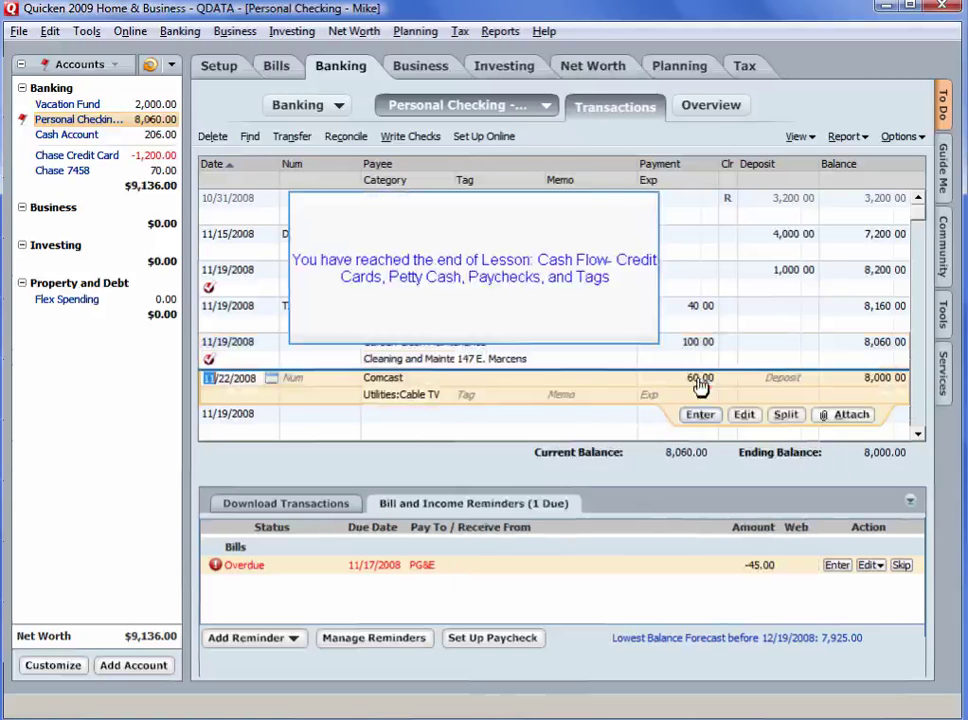